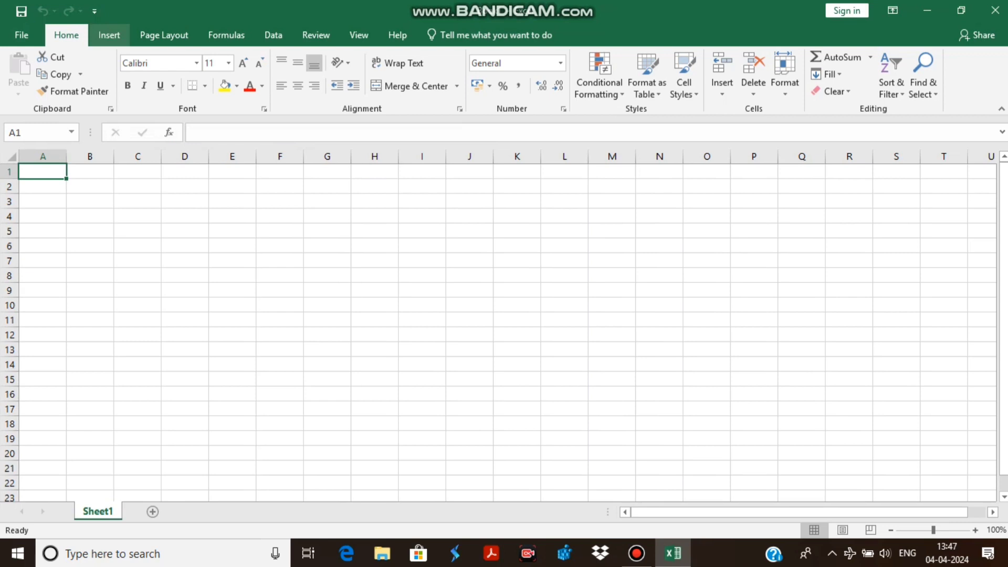
pyautogui.click(109, 34)
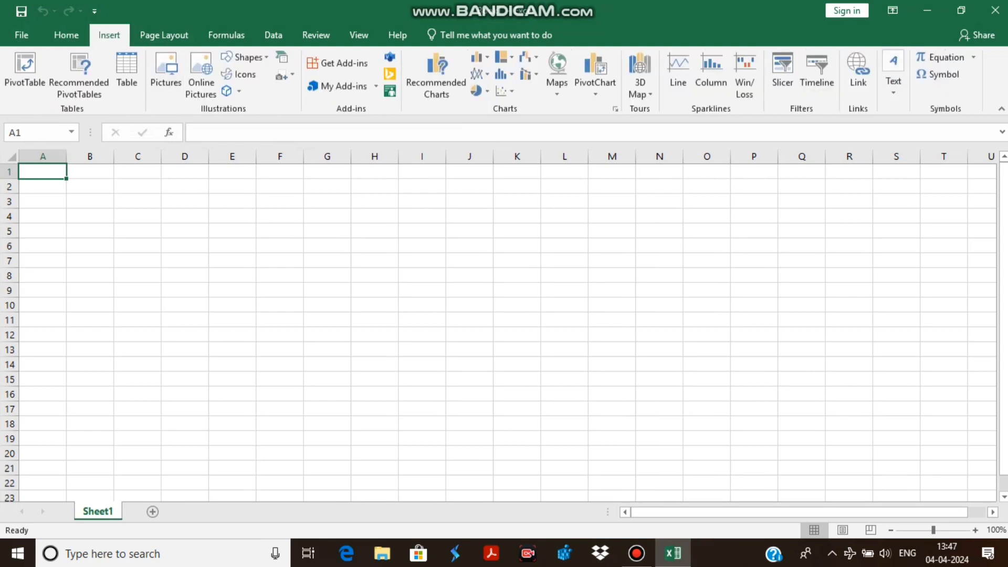
pyautogui.click(66, 34)
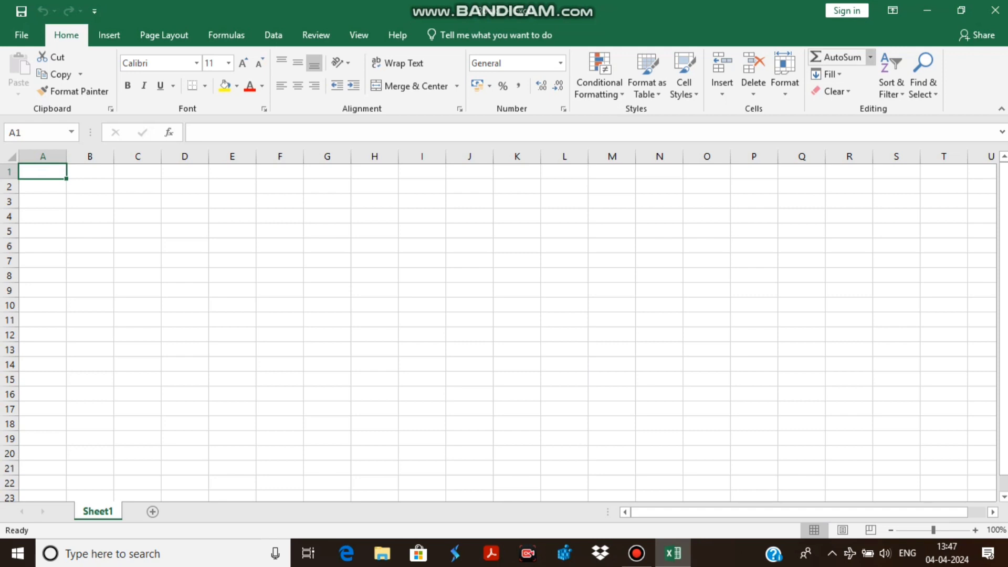
pyautogui.click(871, 56)
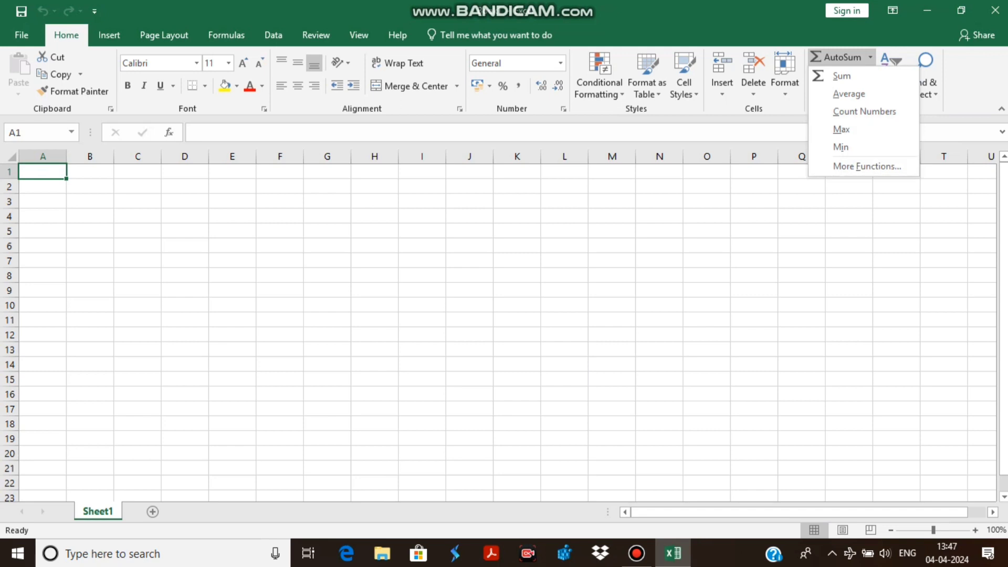
pyautogui.press('Escape')
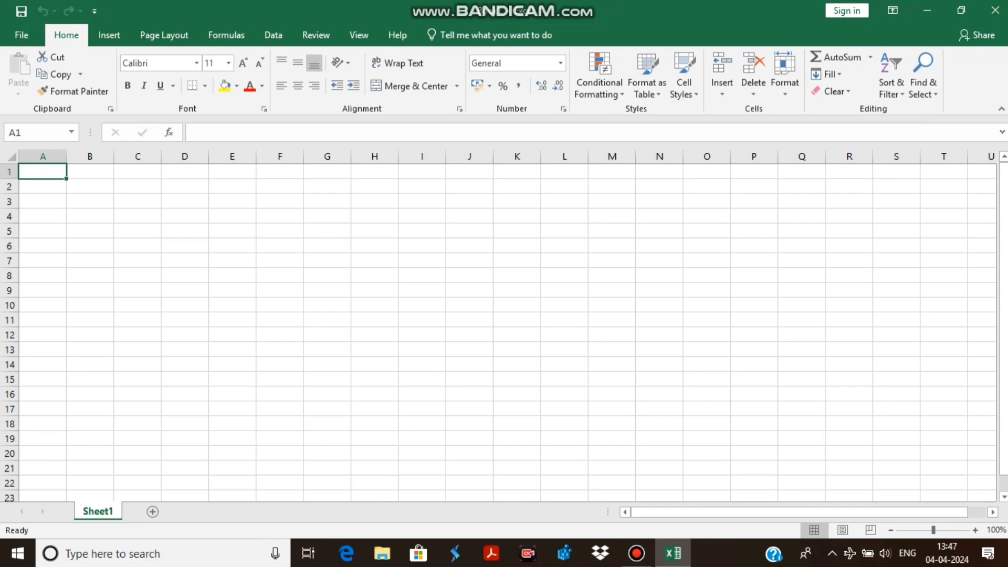
# Step: Enter the header "sr.no." in cell A1 and make it bold
pyautogui.write('Docume')
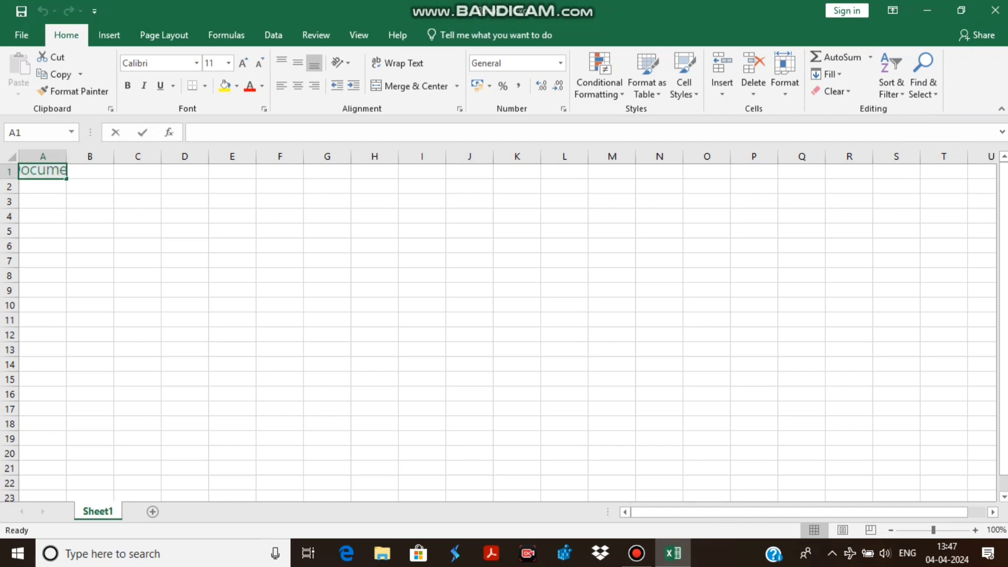
pyautogui.write('sr')
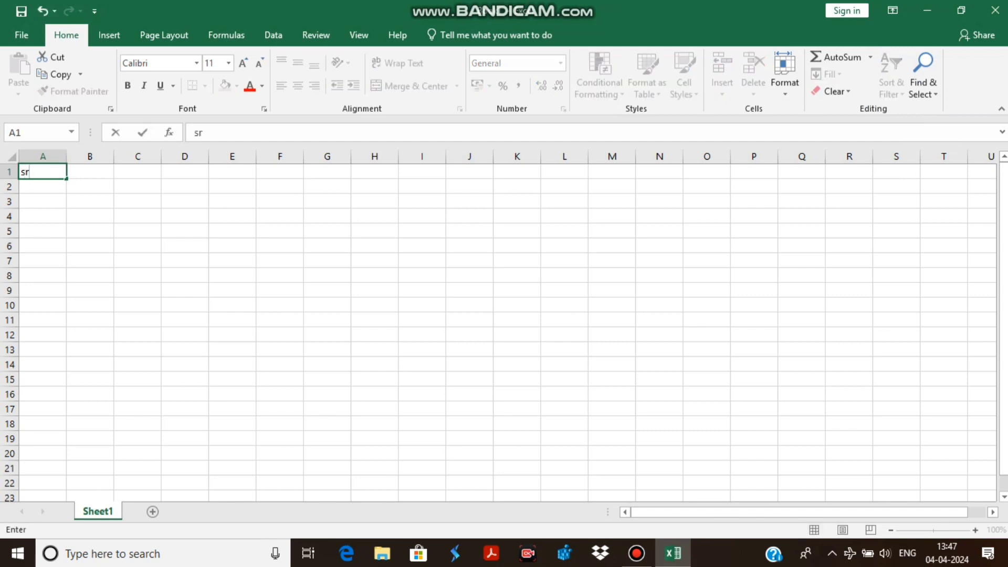
pyautogui.write('.no.')
pyautogui.moveTo(20, 172); pyautogui.dragTo(46, 172)
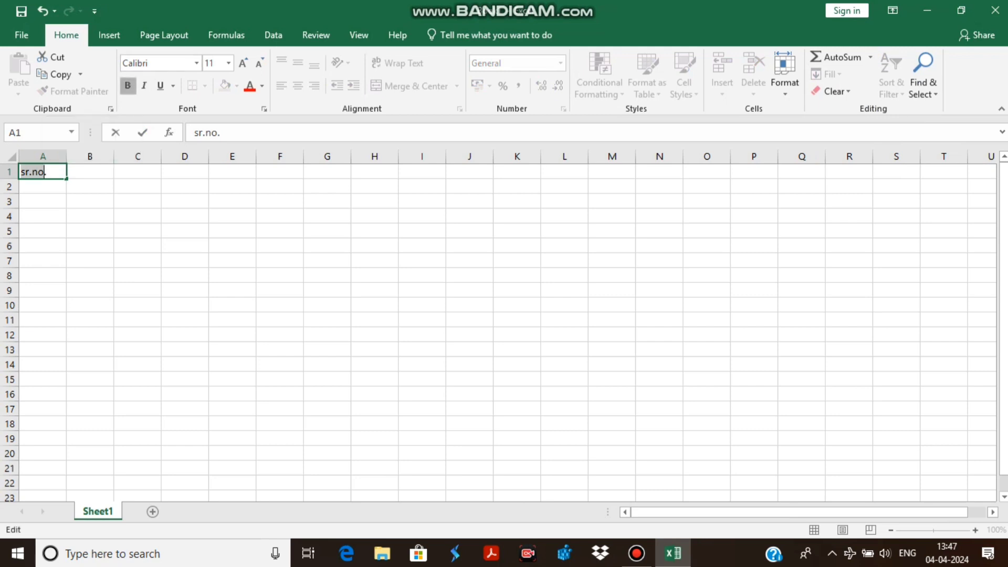
pyautogui.click(127, 85)
# Step: Enter the header "student" in cell B1
pyautogui.doubleClick(90, 172)
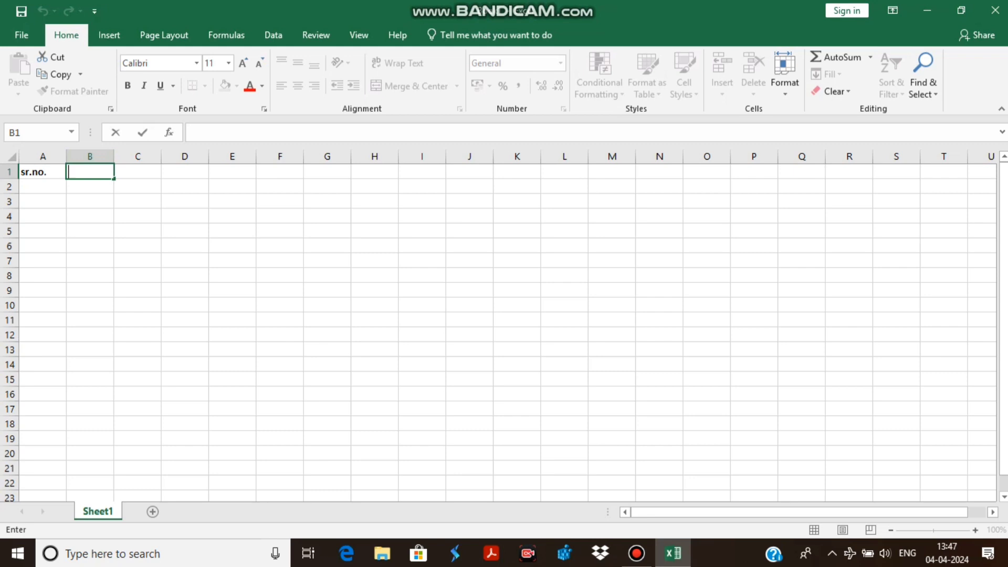
pyautogui.write('student')
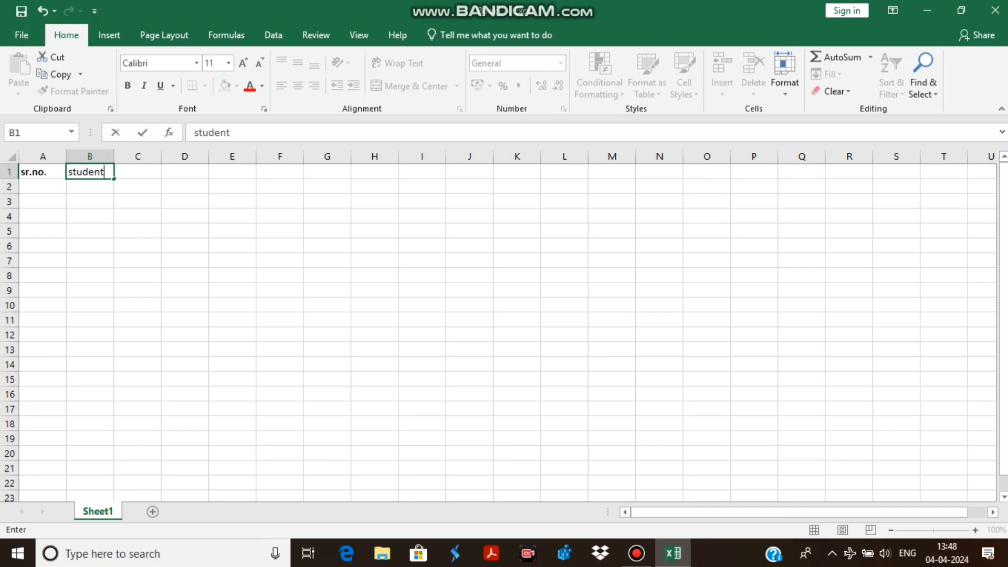
pyautogui.press('Tab')
# Step: Select the range C1:K1 and fill in the subject headers "hindi" in C1 and "english" in D1
pyautogui.moveTo(137, 171); pyautogui.dragTo(564, 172)
pyautogui.click(564, 172)
pyautogui.moveTo(138, 171); pyautogui.dragTo(517, 174)
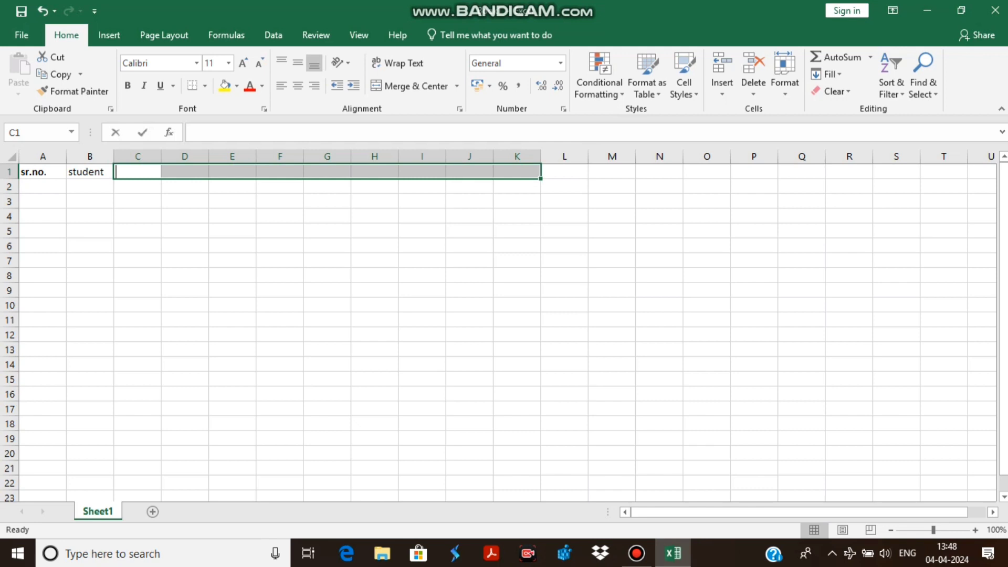
pyautogui.write('hindi')
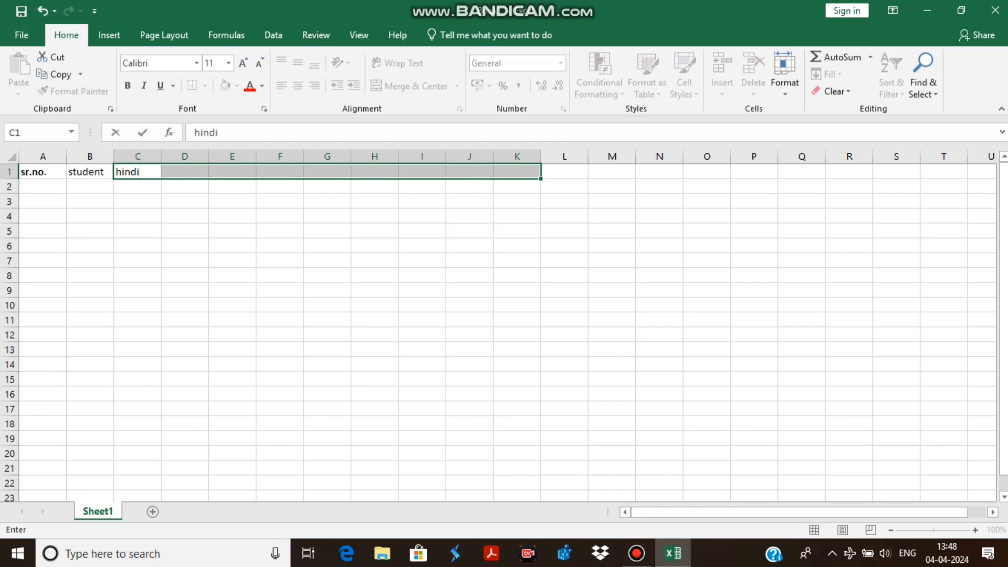
pyautogui.press('Return')
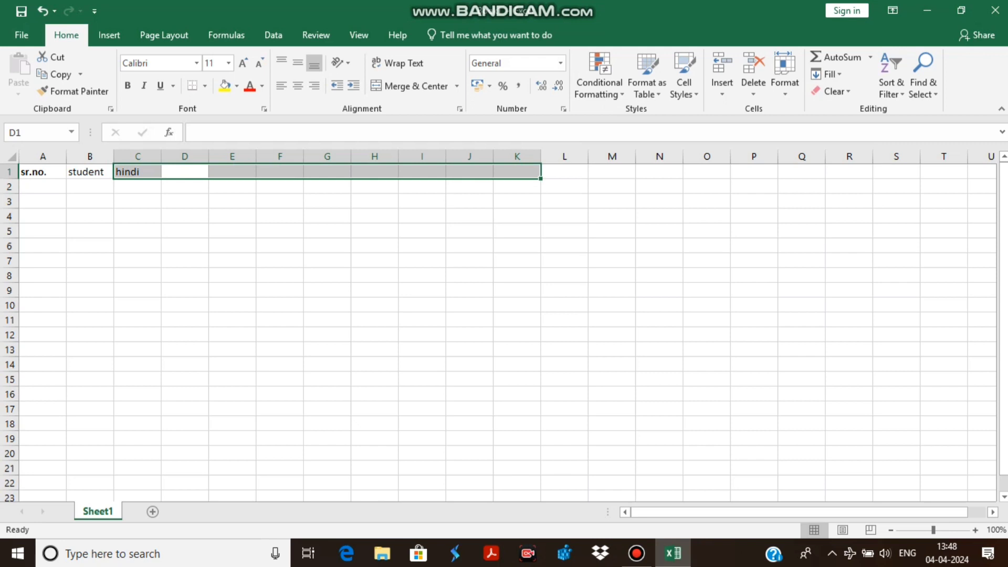
pyautogui.write('engl')
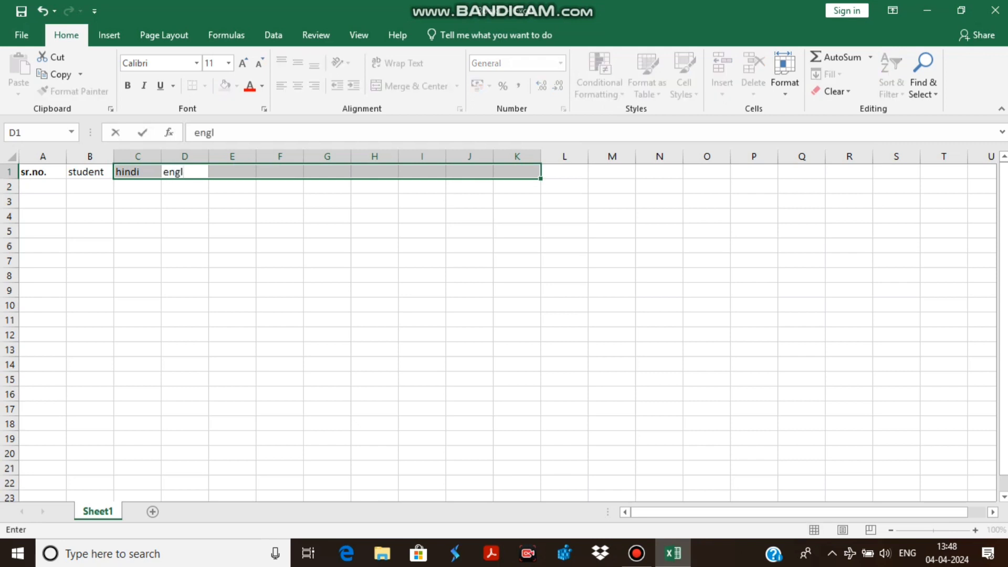
pyautogui.write('ish')
pyautogui.press('Return')
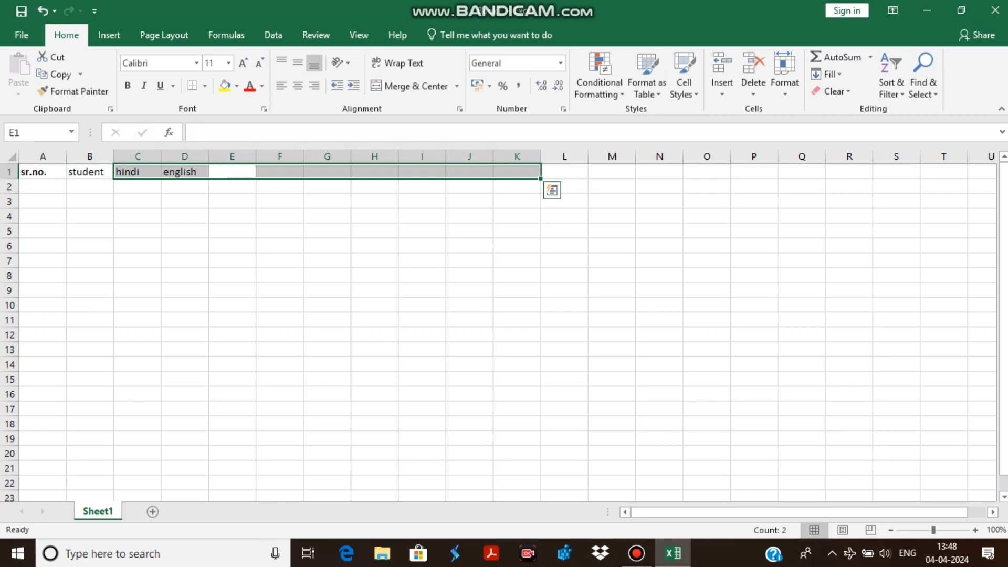
# Step: Enter the subject headers "science" in E1, "math" in F1 and "sanskrit" in G1
pyautogui.write('science')
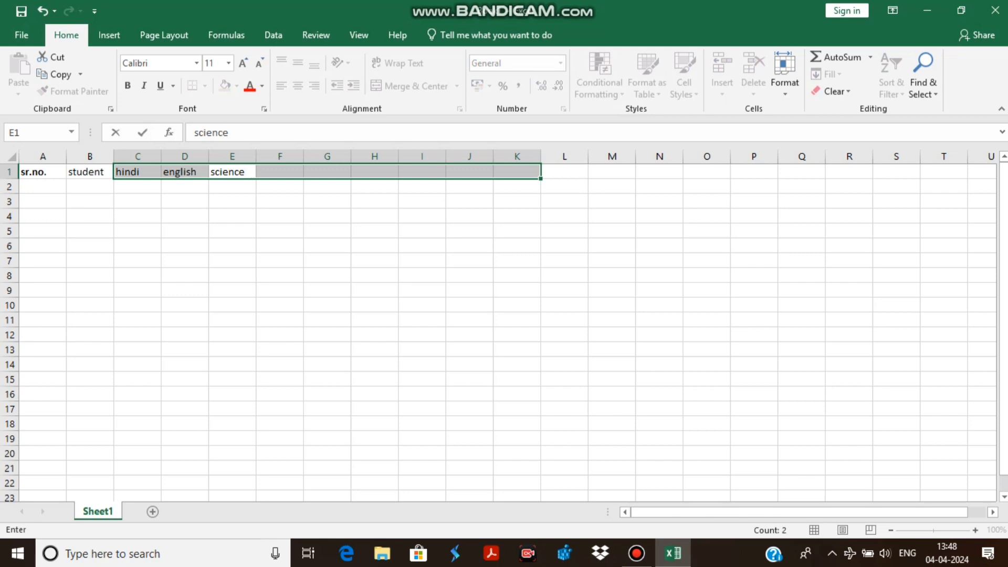
pyautogui.write('mat')
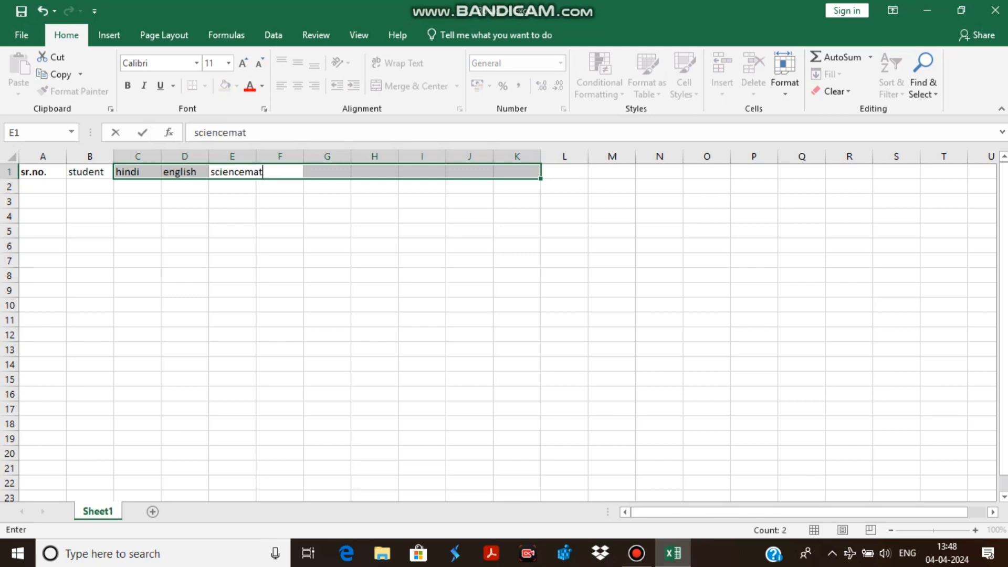
pyautogui.press('BackSpace')
pyautogui.press('BackSpace')
pyautogui.press('BackSpace')
pyautogui.press('Return')
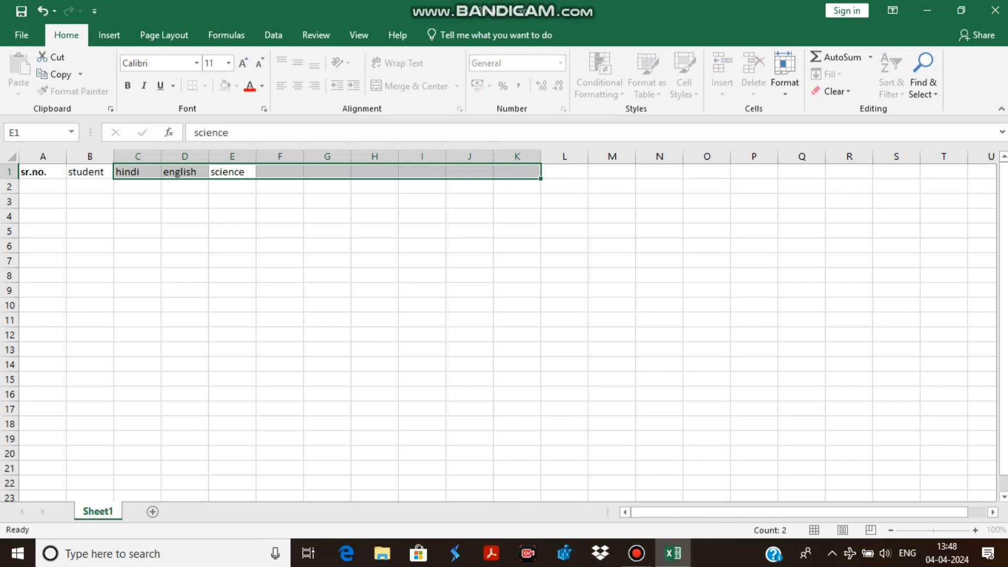
pyautogui.write('math')
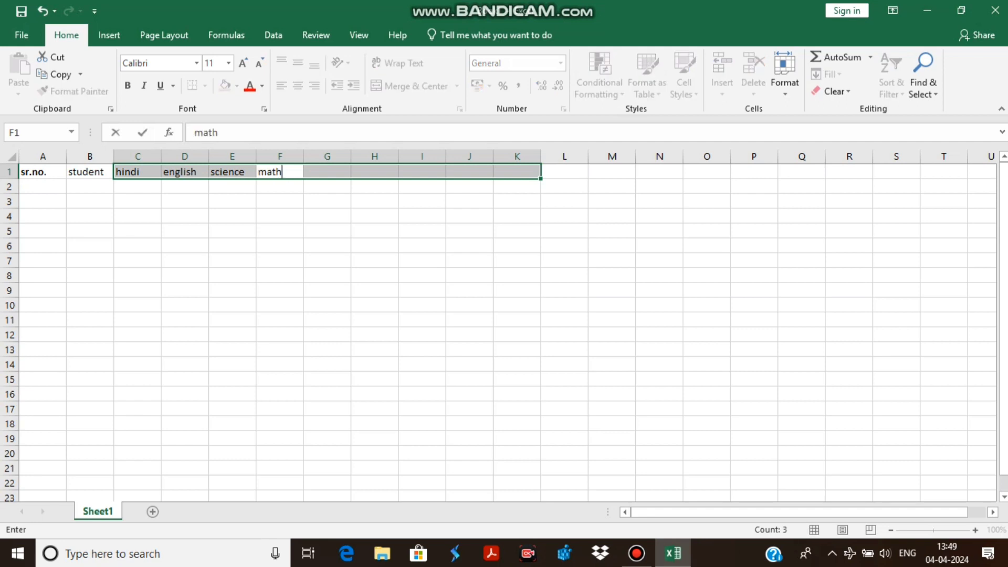
pyautogui.press('Return')
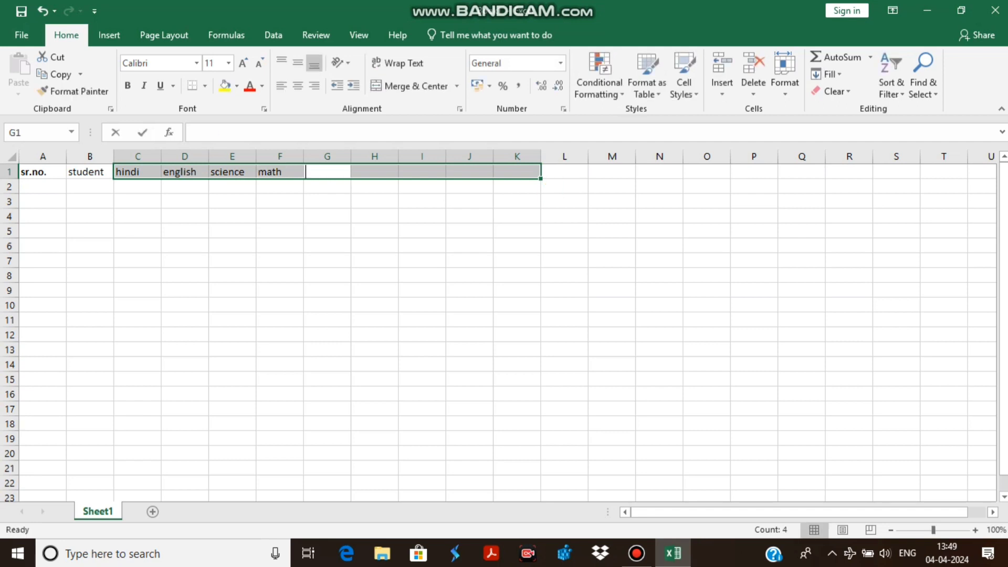
pyautogui.write('sanskrit')
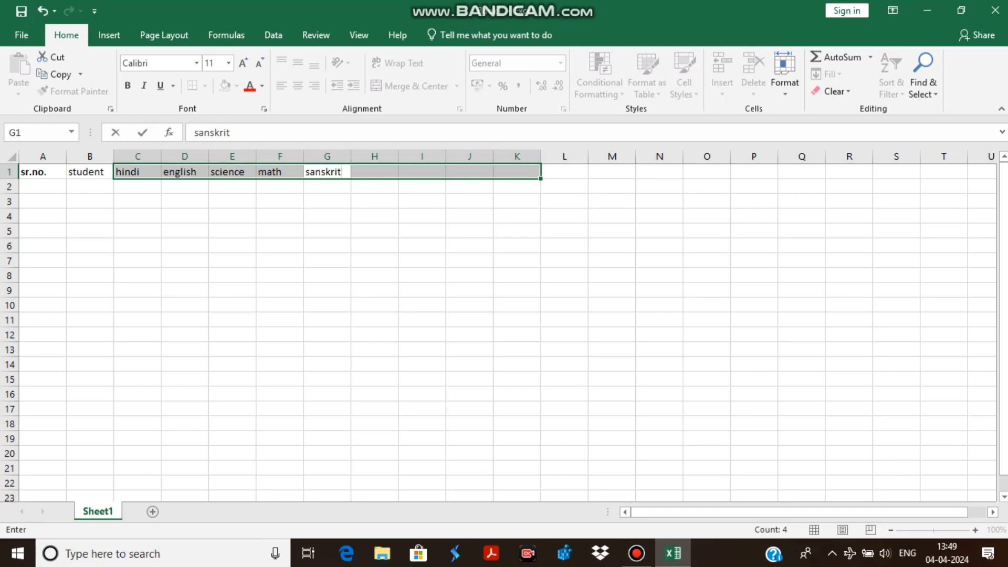
pyautogui.click(374, 172)
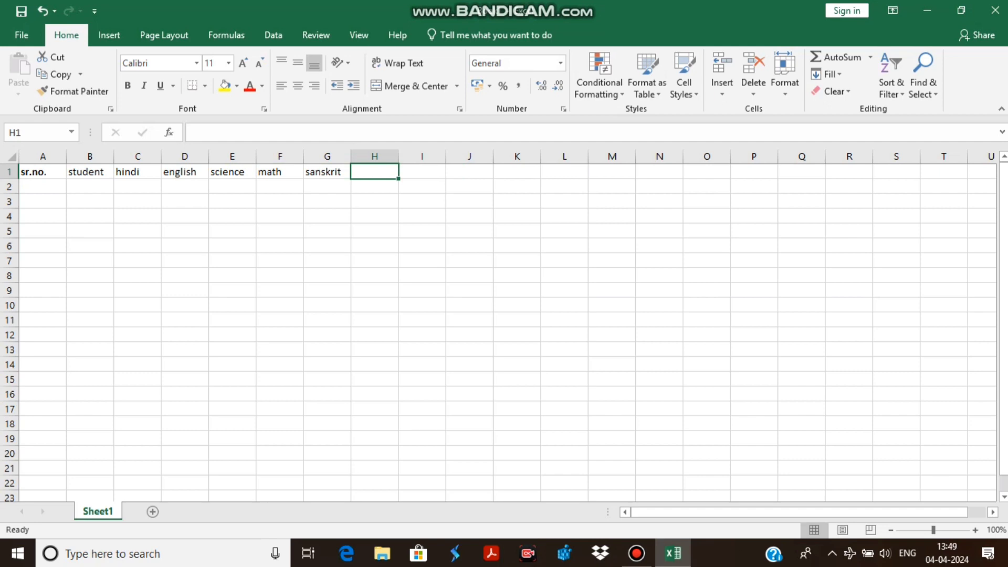
pyautogui.write('total')
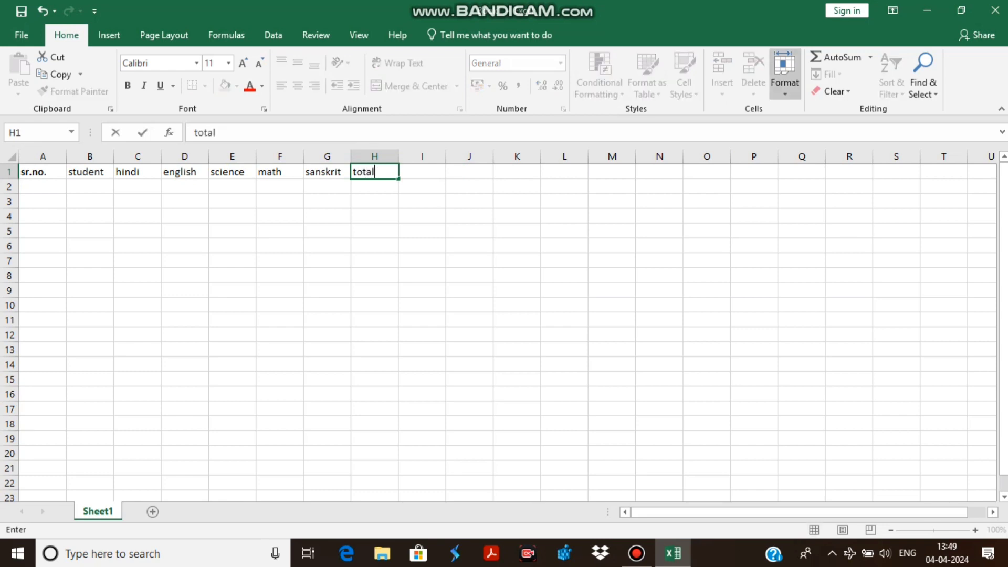
pyautogui.click(838, 57)
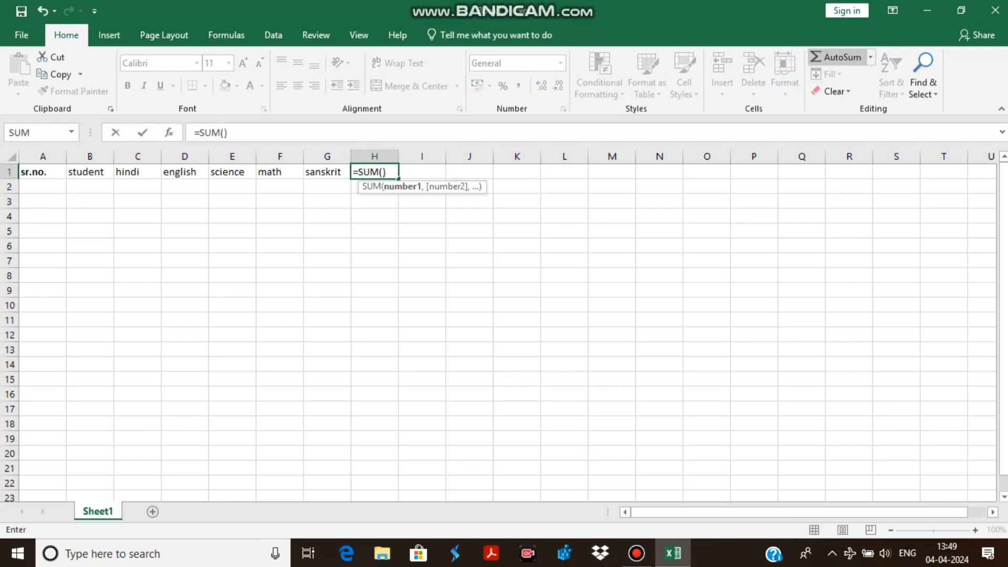
pyautogui.click(422, 260)
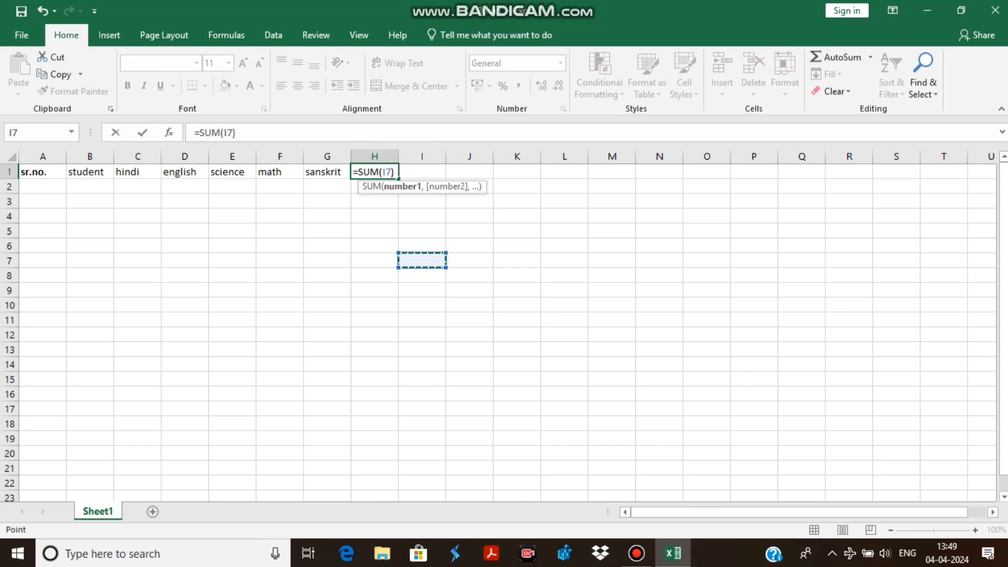
pyautogui.press('BackSpace')
pyautogui.press('BackSpace')
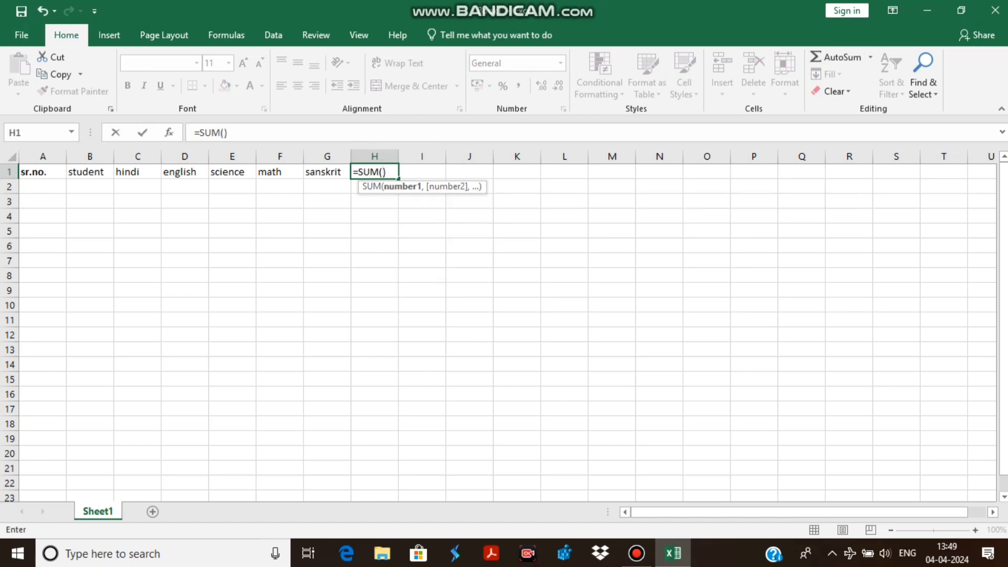
pyautogui.click(422, 172)
pyautogui.click(612, 245)
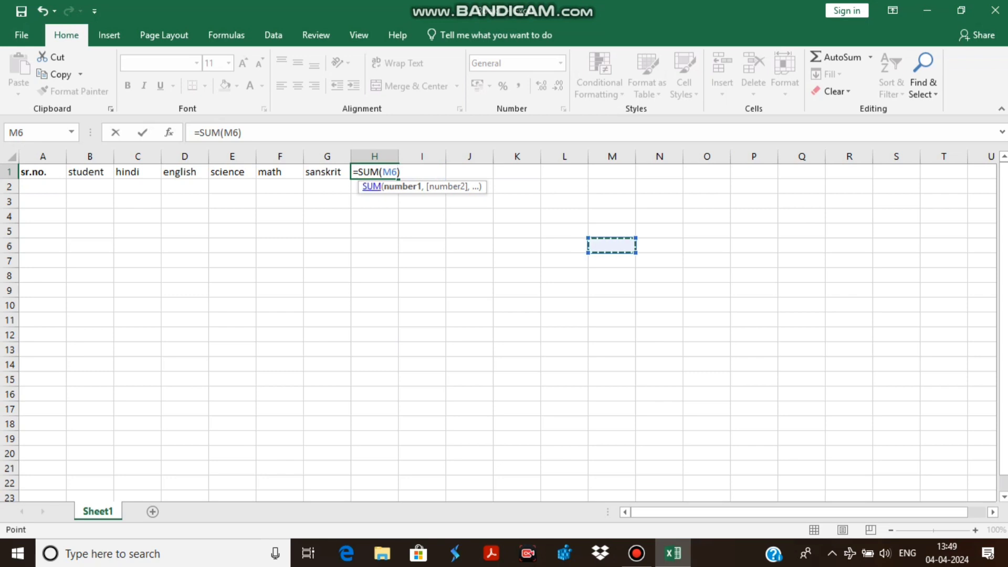
pyautogui.hotkey('shift', 'Home')
pyautogui.press('BackSpace')
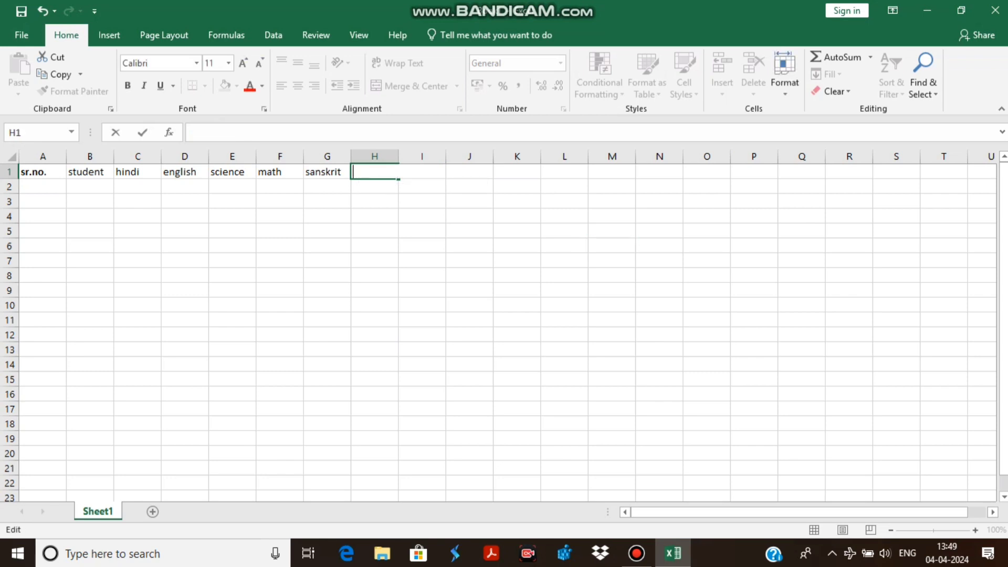
# Step: Enter the header "total" in cell H1
pyautogui.write('total')
pyautogui.hotkey('shift', 'Home')
pyautogui.click(871, 56)
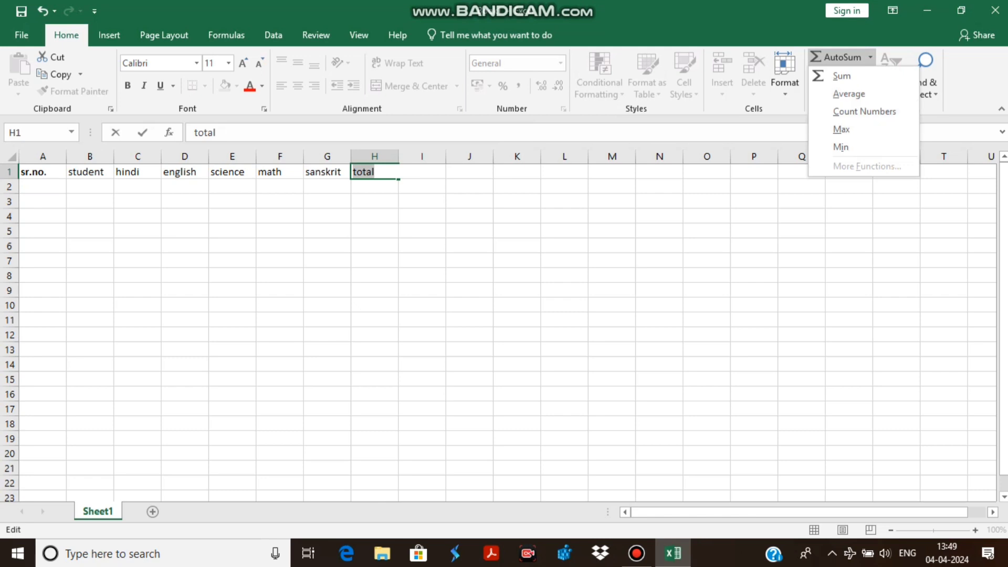
pyautogui.press('Escape')
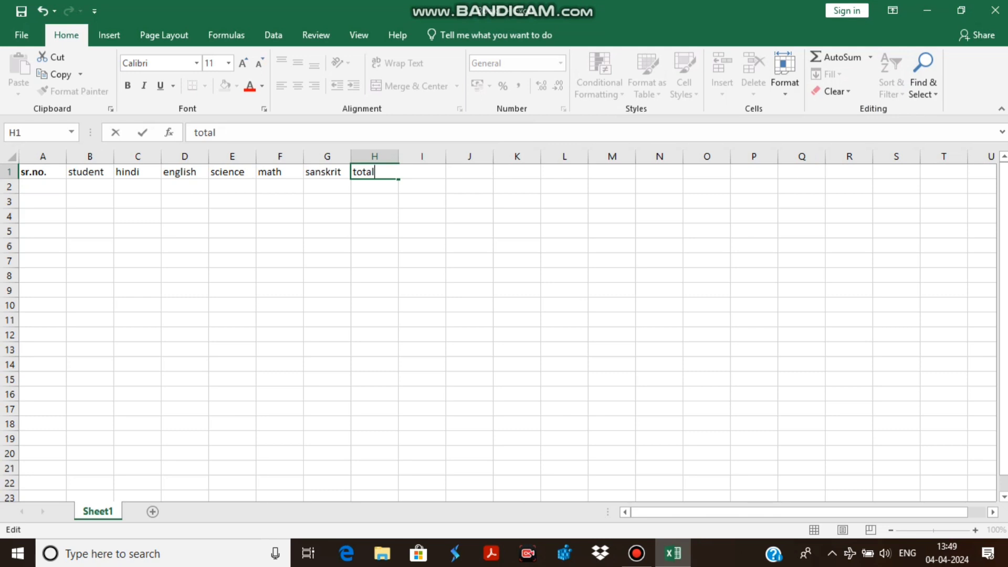
pyautogui.press('Tab')
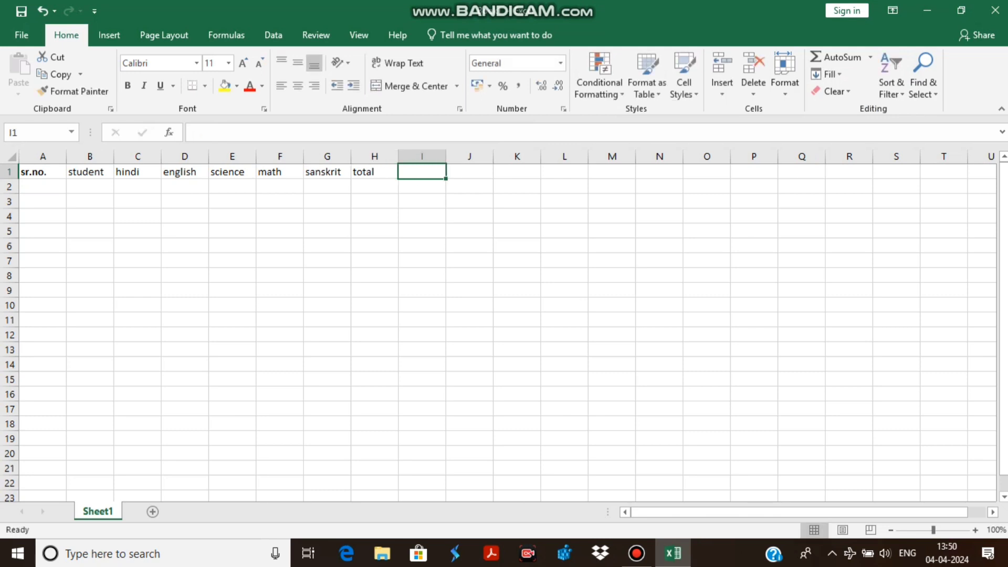
# Step: Enter the headers "max." in cell I1 and "min." in cell J1
pyautogui.write('ma')
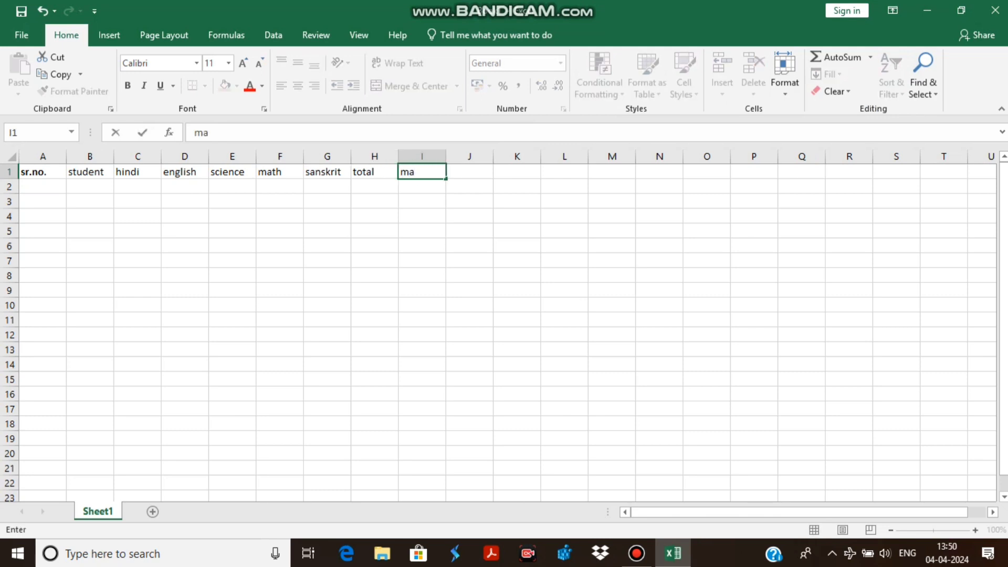
pyautogui.write('x.')
pyautogui.press('Tab')
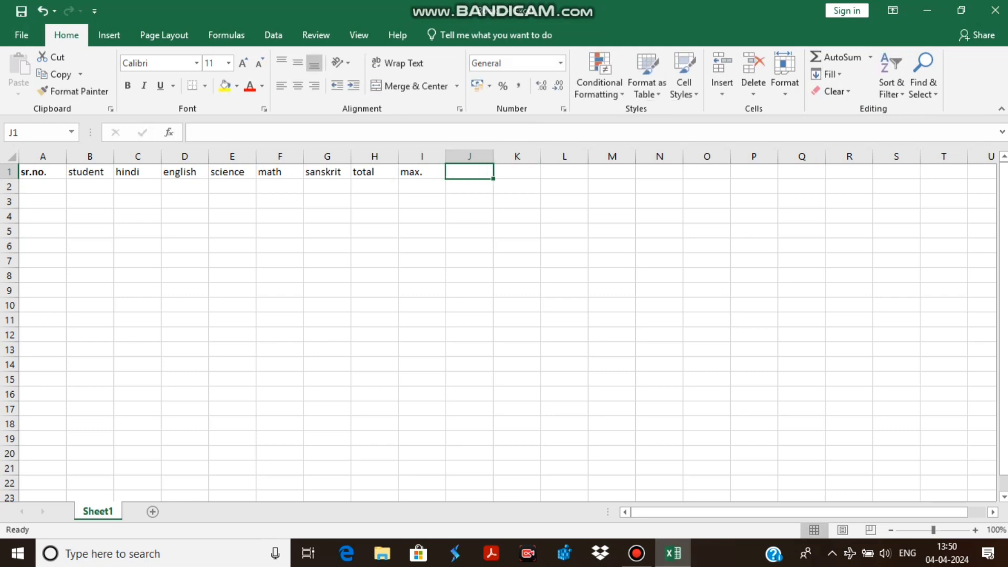
pyautogui.write('min')
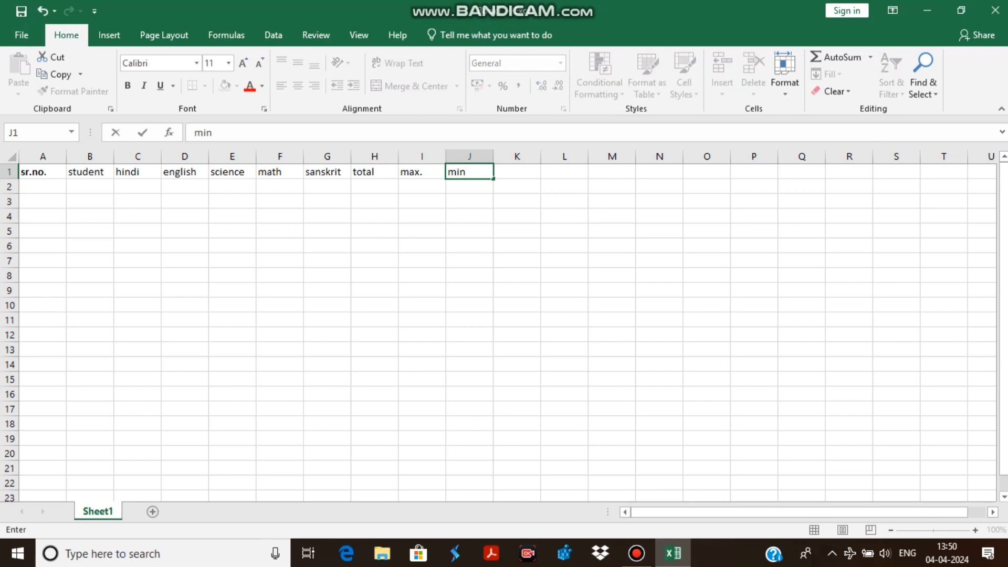
pyautogui.write(',')
pyautogui.press('BackSpace')
pyautogui.write('.')
pyautogui.press('Tab')
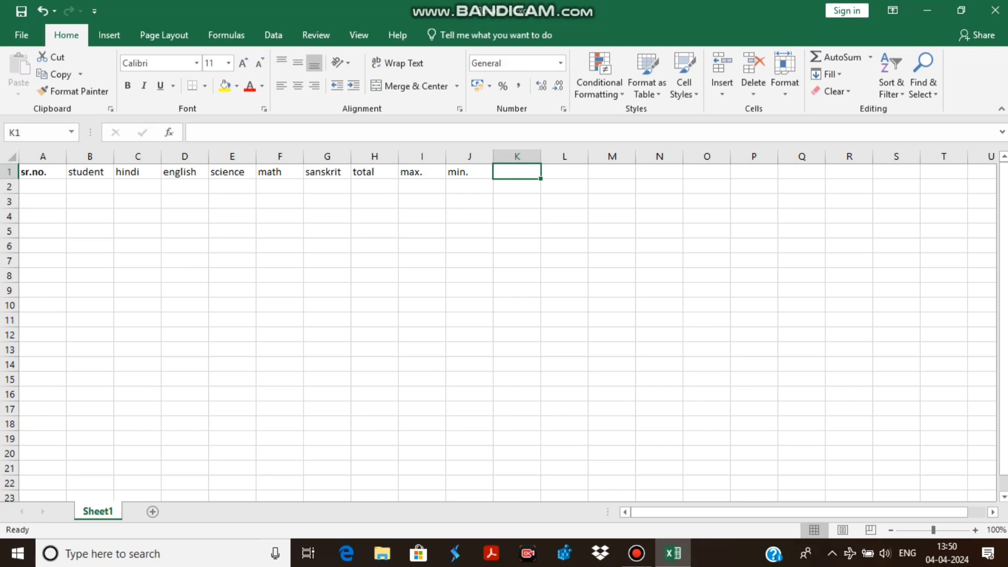
# Step: Enter the header "avrage" in cell K1
pyautogui.write('av')
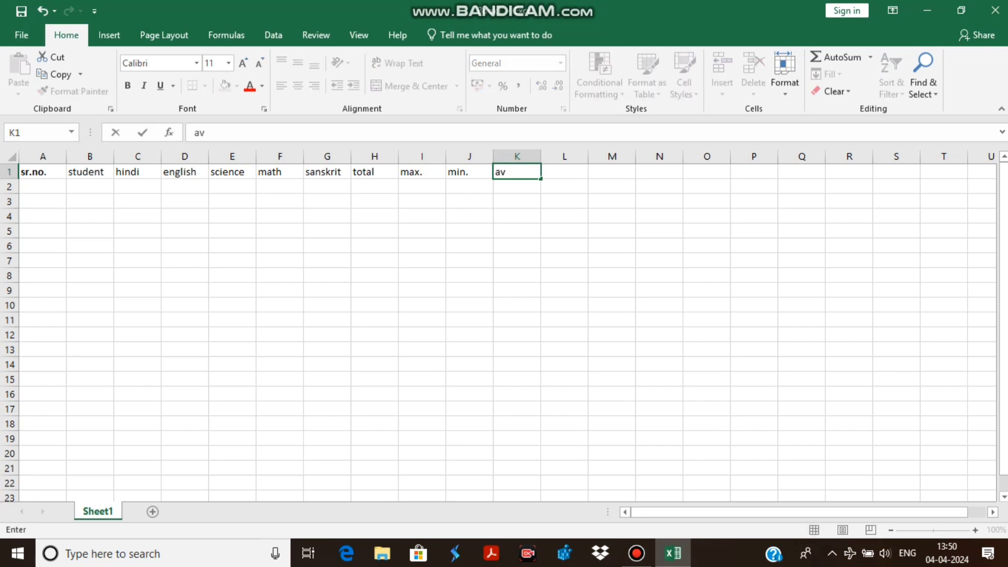
pyautogui.write('rage')
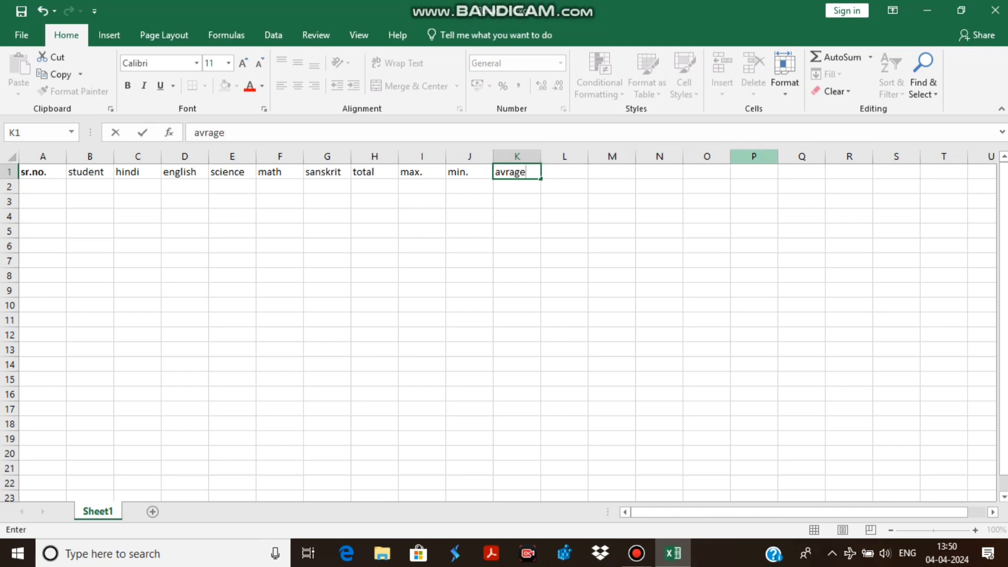
pyautogui.click(870, 56)
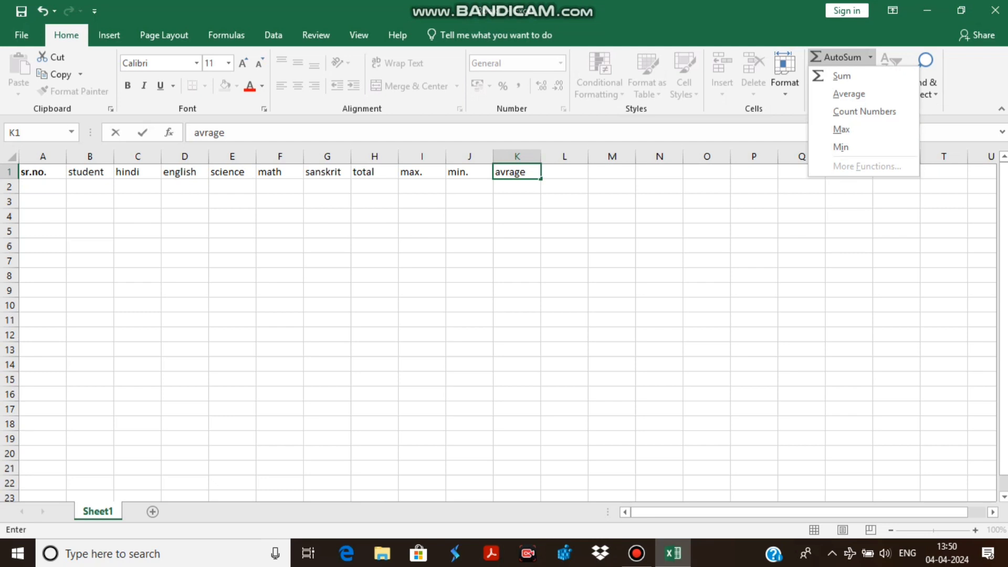
pyautogui.press('Escape')
pyautogui.press('Tab')
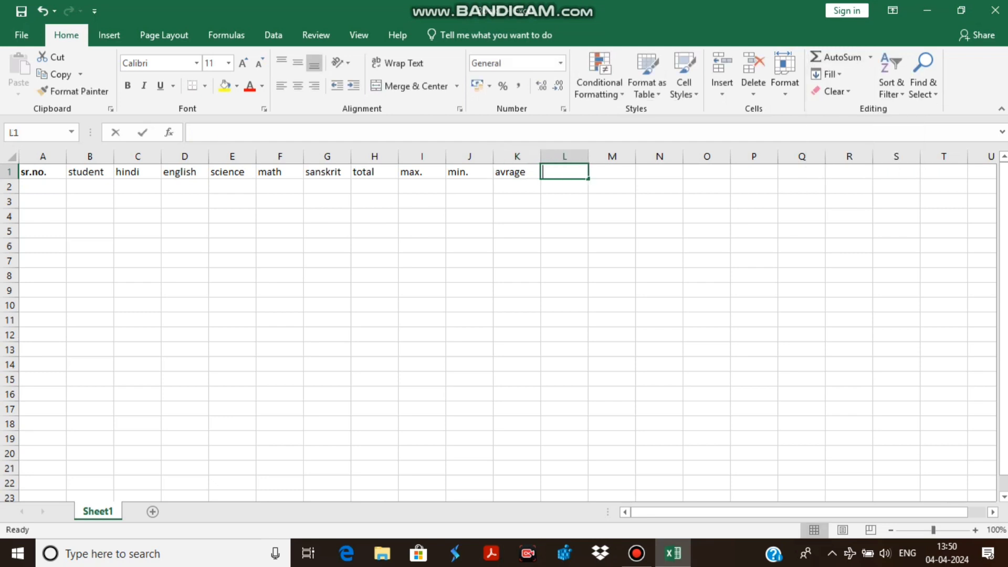
# Step: Enter the headers "count." in cell L1 and "par." in cell M1
pyautogui.write('count')
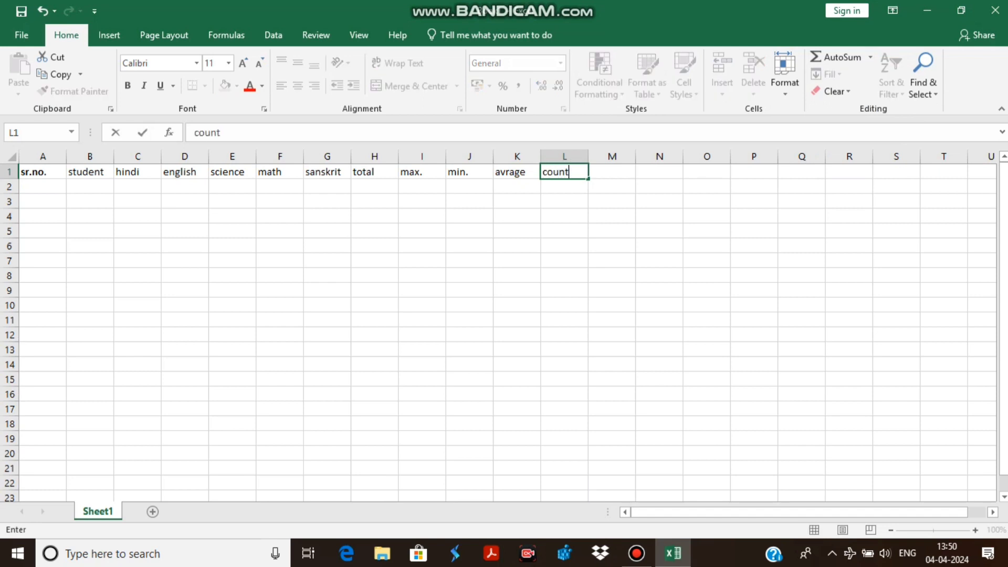
pyautogui.write('.')
pyautogui.press('Tab')
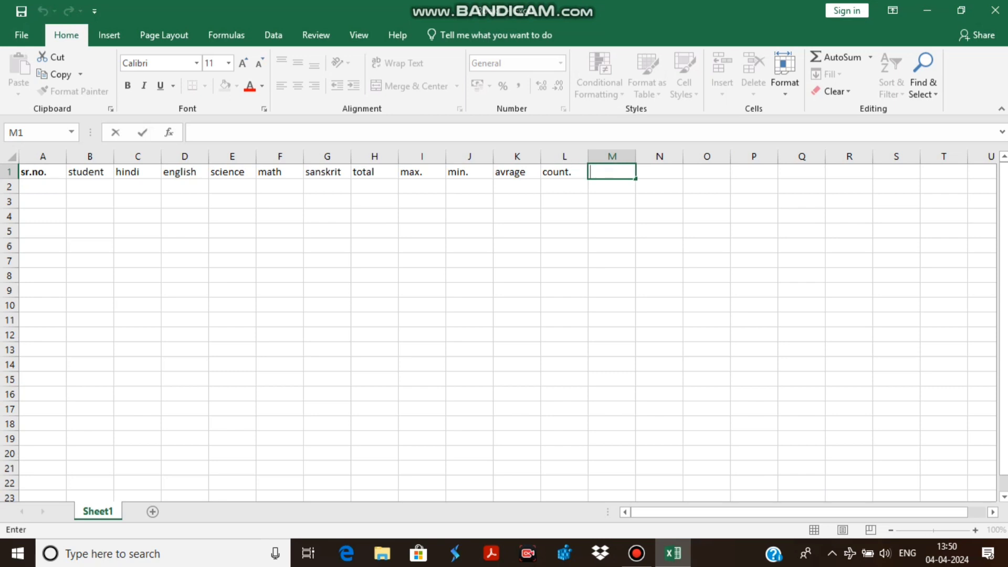
pyautogui.write('par.')
pyautogui.press('Tab')
# Step: Complete the header row with "reasult" in cell N1 and "grade" in cell O1
pyautogui.write('reasult')
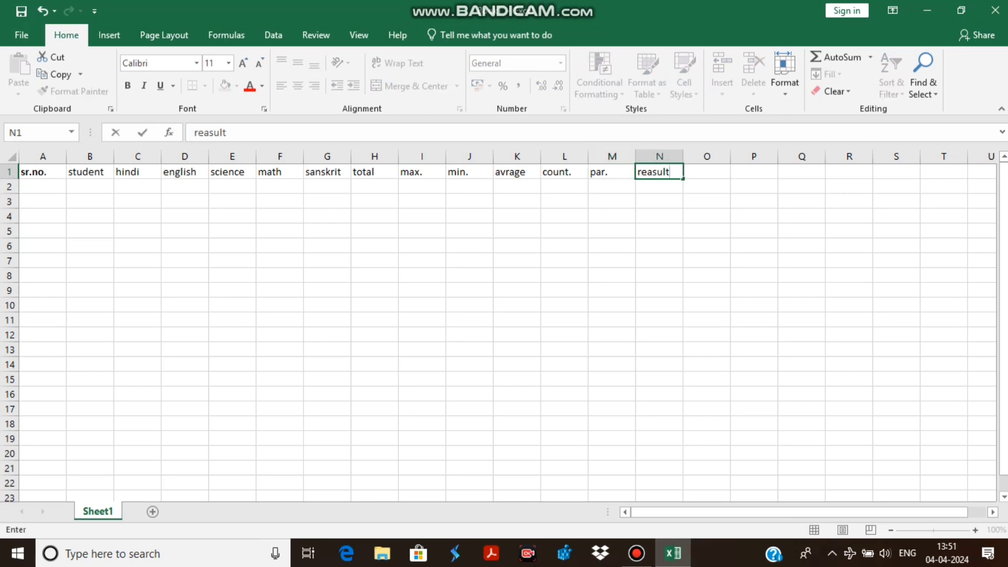
pyautogui.press('Tab')
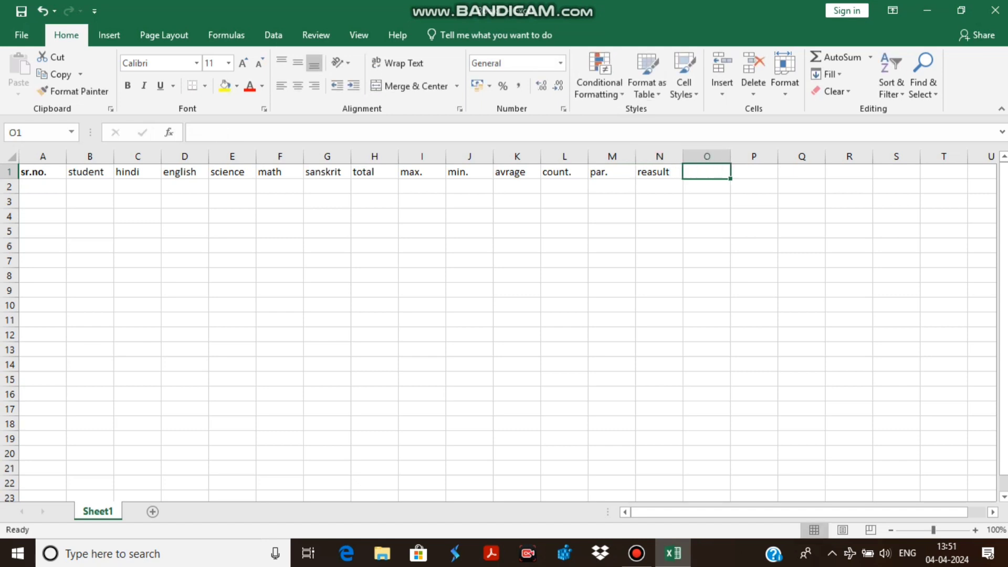
pyautogui.write('grade')
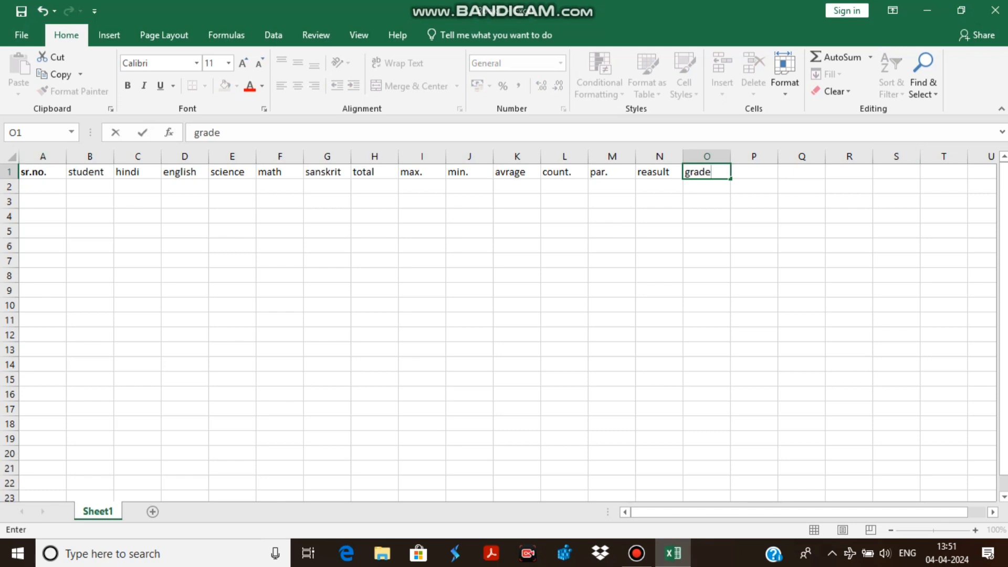
pyautogui.press('Return')
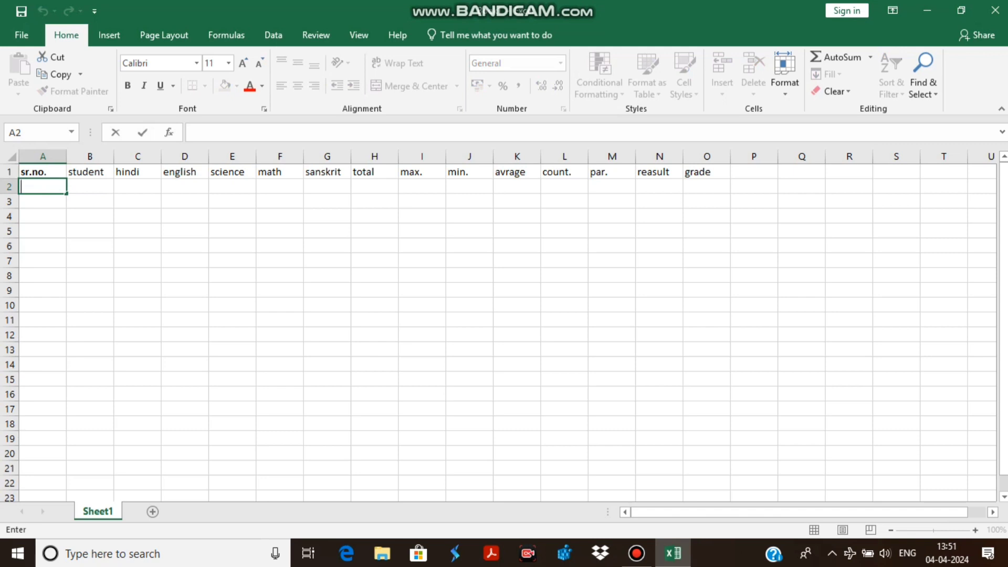
# Step: Number the rows in the sr.no. column by entering 1 in A2 and 2 in A3, then extend the series to 8 in A9
pyautogui.write('1')
pyautogui.press('Return')
pyautogui.write('2')
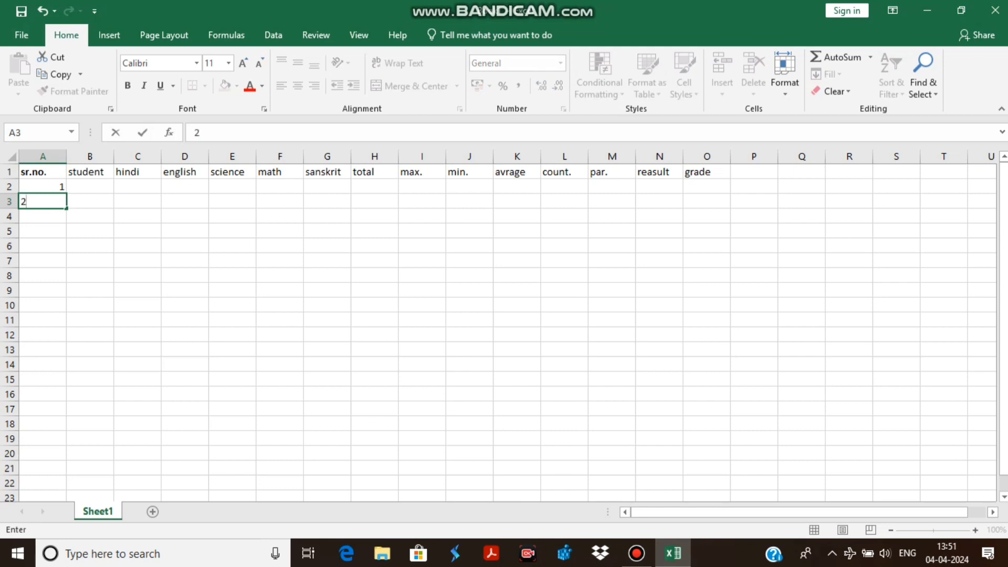
pyautogui.press('Return')
pyautogui.moveTo(43, 187); pyautogui.dragTo(67, 292)
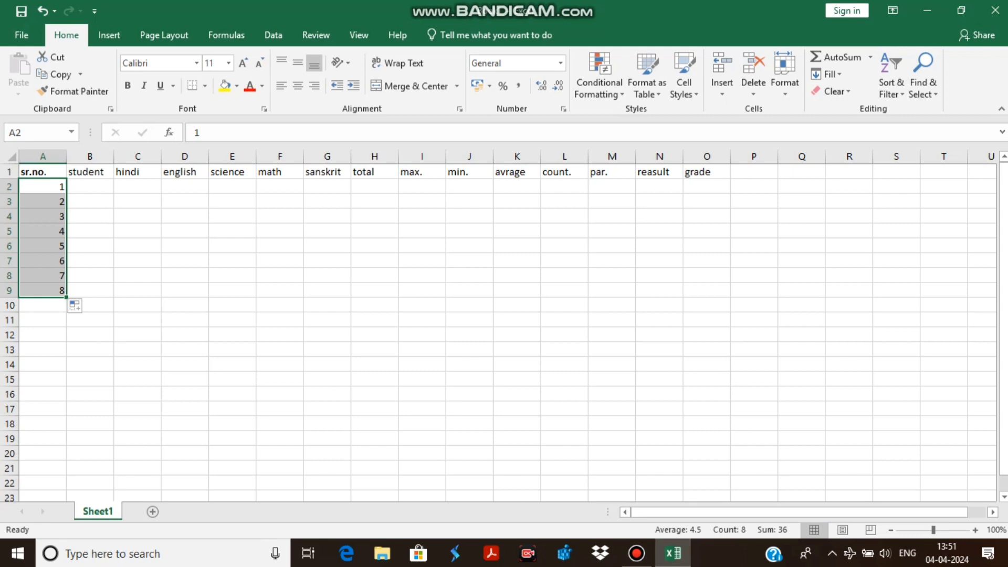
# Step: Enter the names of the first three students in cells B2 to B4
pyautogui.click(90, 187)
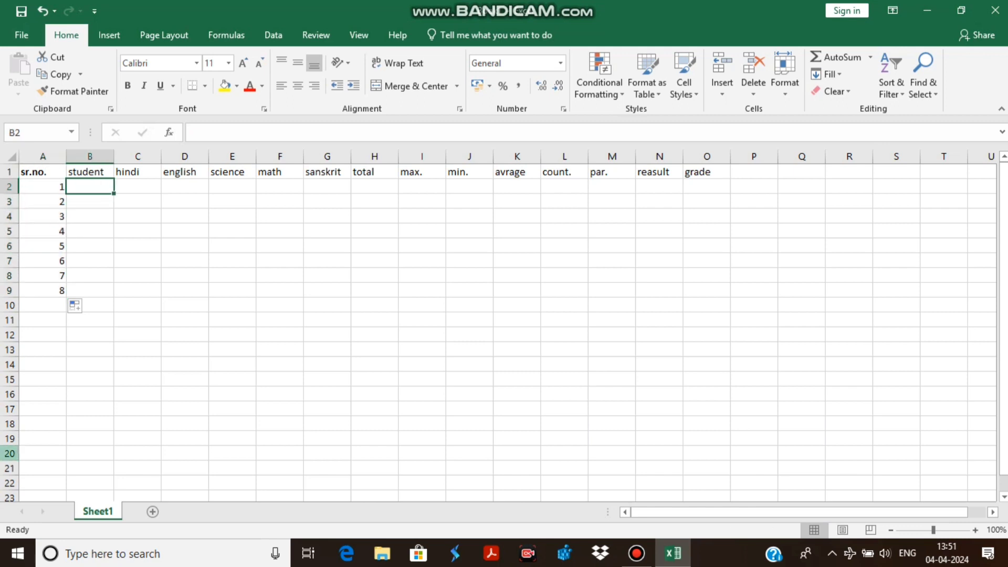
pyautogui.click(43, 453)
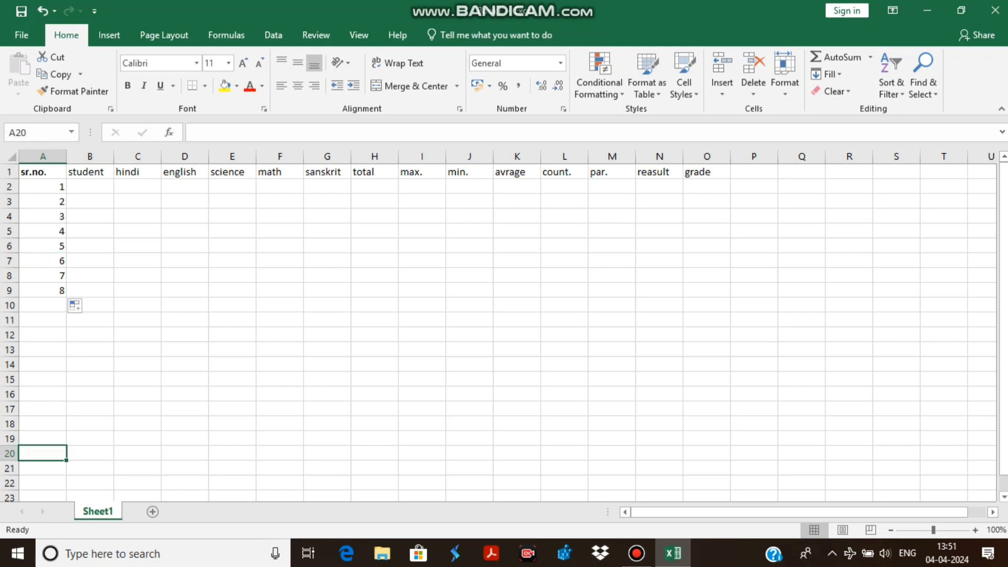
pyautogui.doubleClick(90, 187)
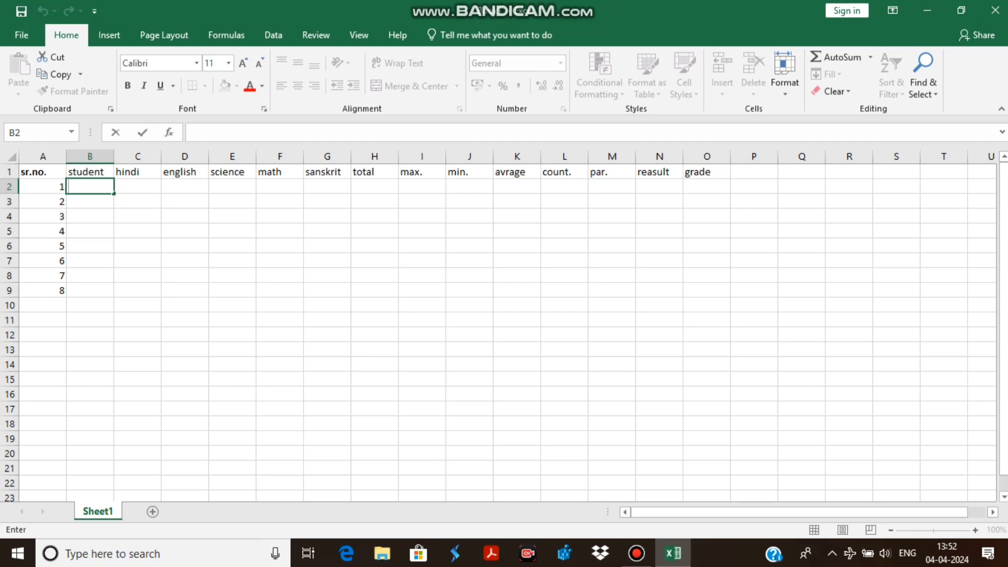
pyautogui.write('himsu')
pyautogui.press('Return')
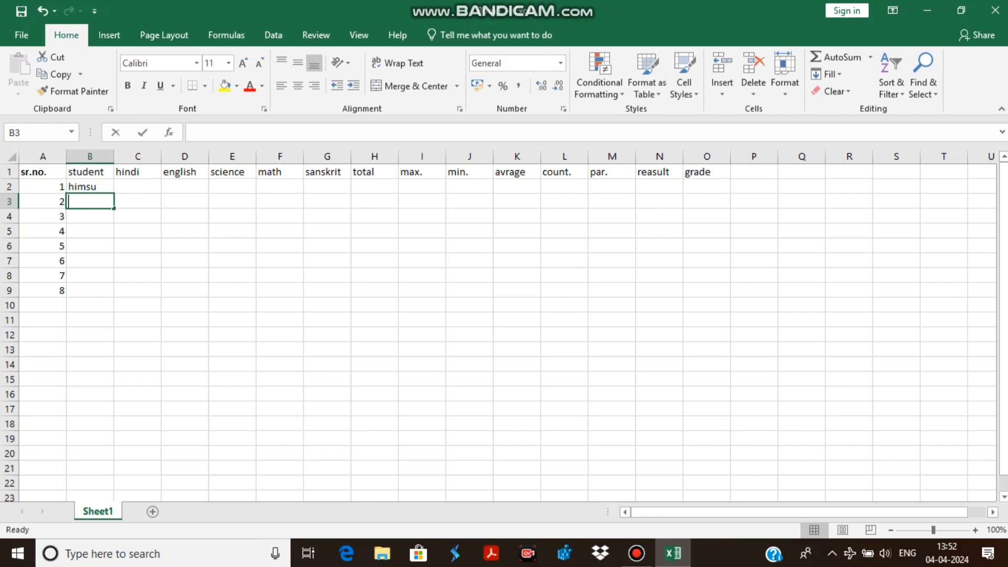
pyautogui.write('riya')
pyautogui.press('Return')
pyautogui.write('t')
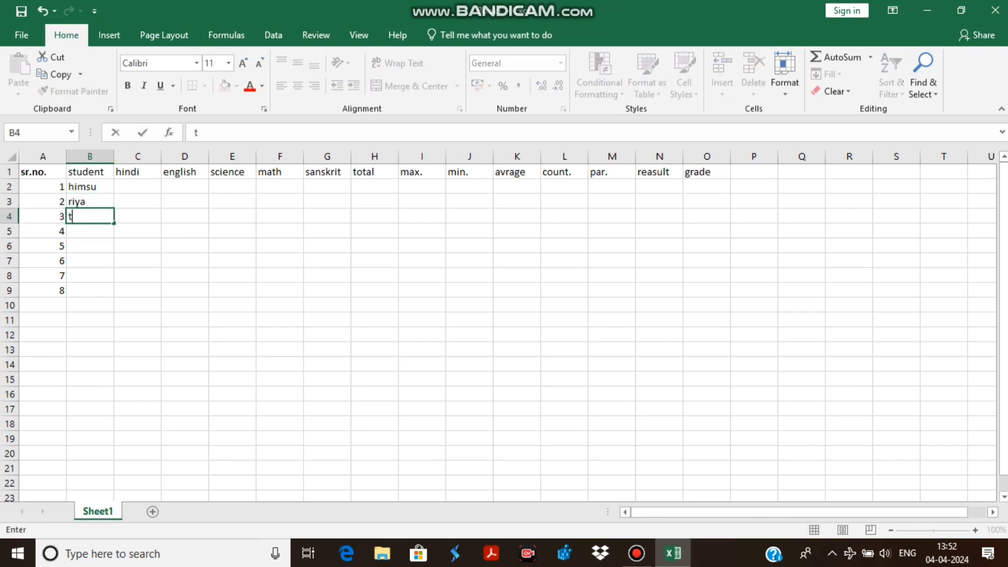
pyautogui.write('ina')
pyautogui.press('Return')
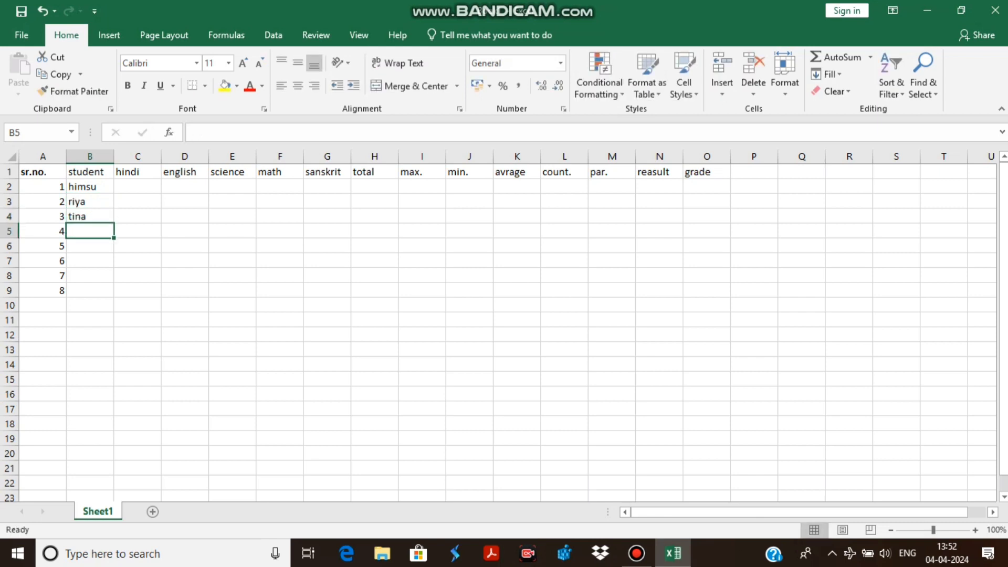
# Step: Enter the names of the fourth, fifth and sixth students in cells B5 to B7
pyautogui.write('rinku')
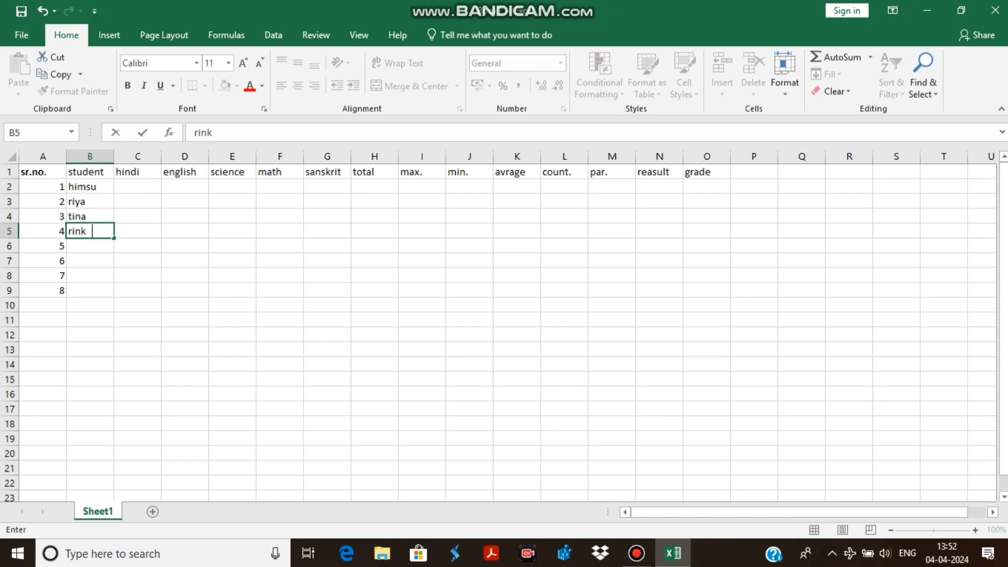
pyautogui.press('Return')
pyautogui.write('nitesh')
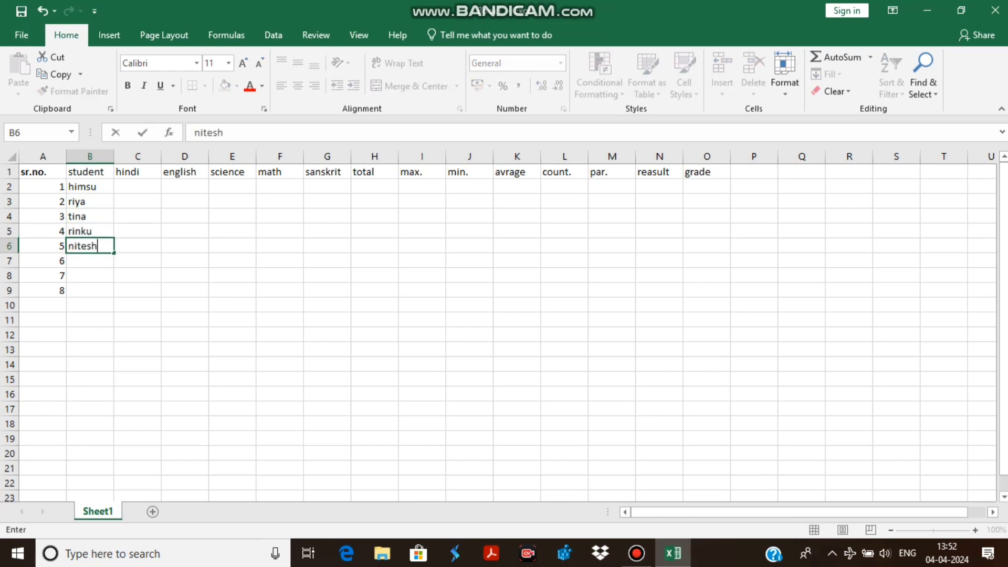
pyautogui.press('Return')
pyautogui.write('i')
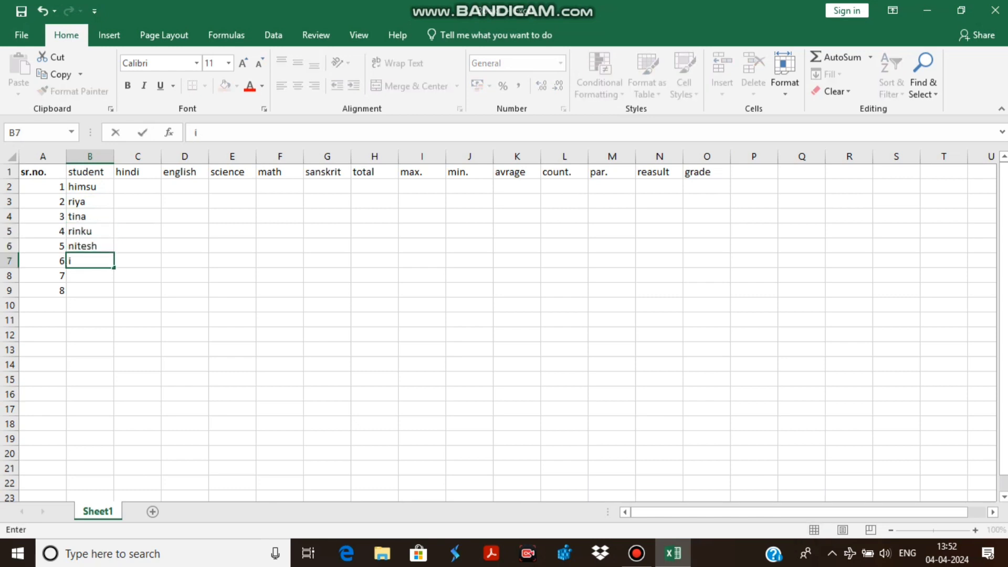
pyautogui.press('BackSpace')
pyautogui.write('rti')
pyautogui.press('BackSpace')
pyautogui.press('BackSpace')
pyautogui.write('ita')
pyautogui.press('Return')
# Step: Fill in the names of the last two students in cells B8 and B9
pyautogui.press('F2')
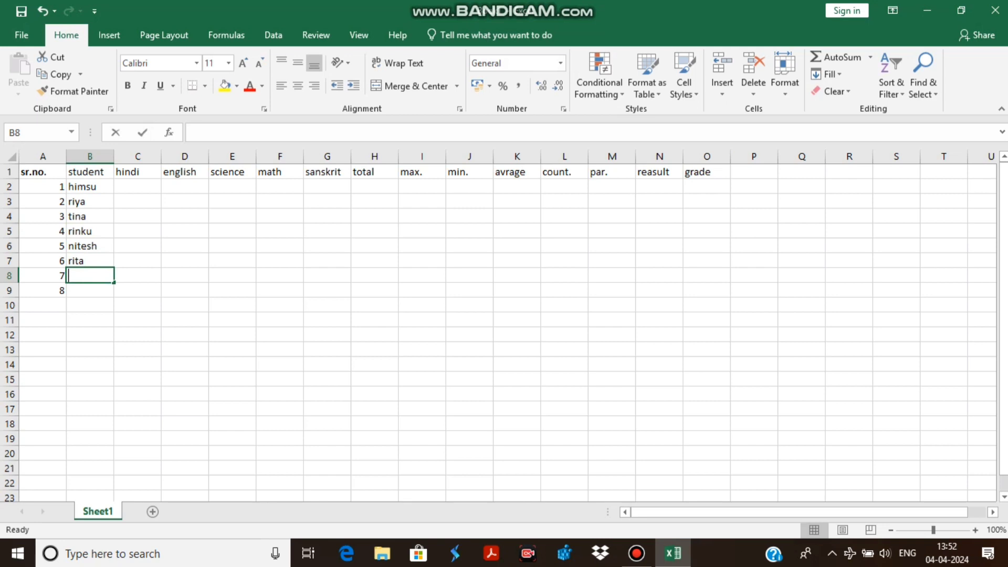
pyautogui.write('ankit')
pyautogui.press('Return')
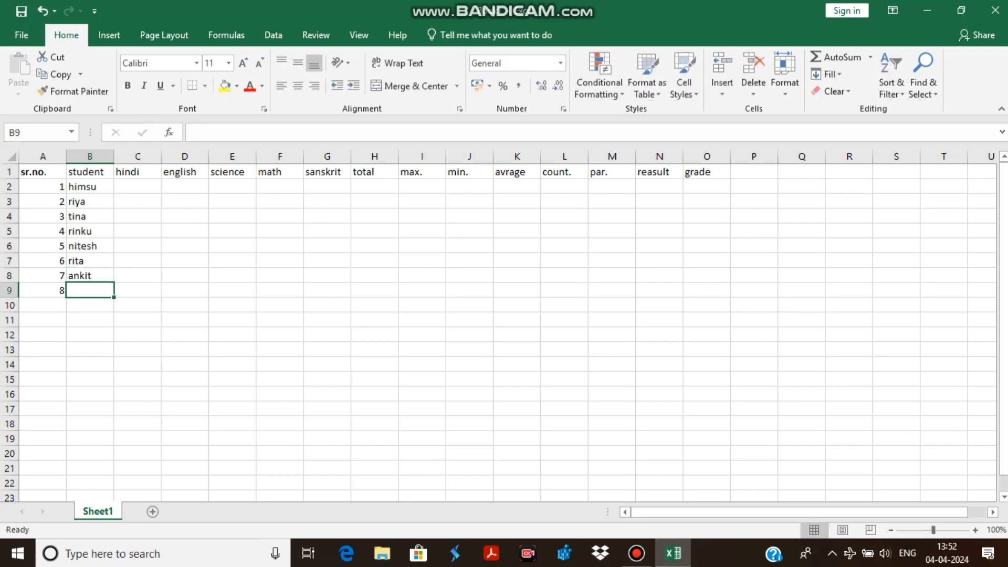
pyautogui.write('sour')
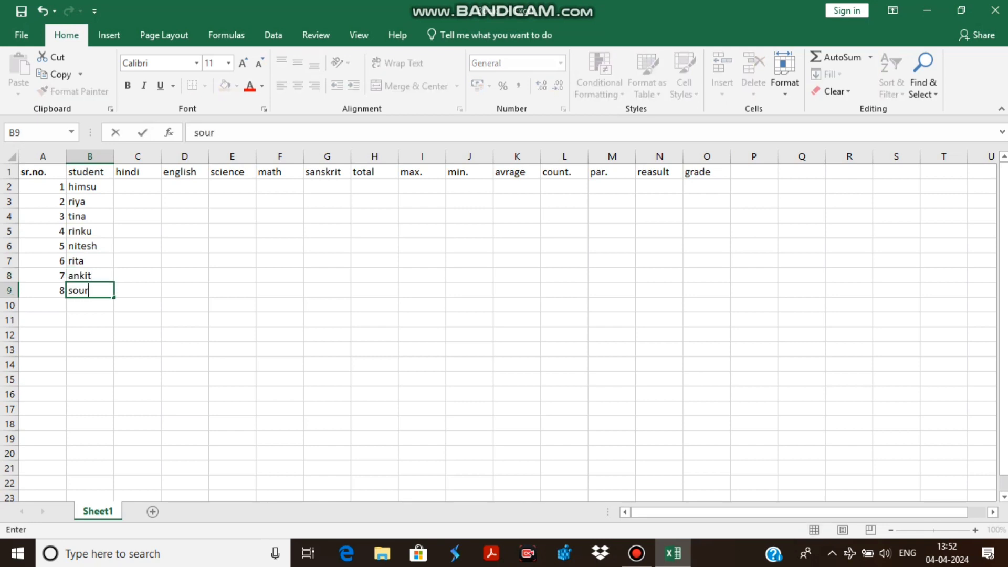
pyautogui.write('abh')
pyautogui.click(137, 187)
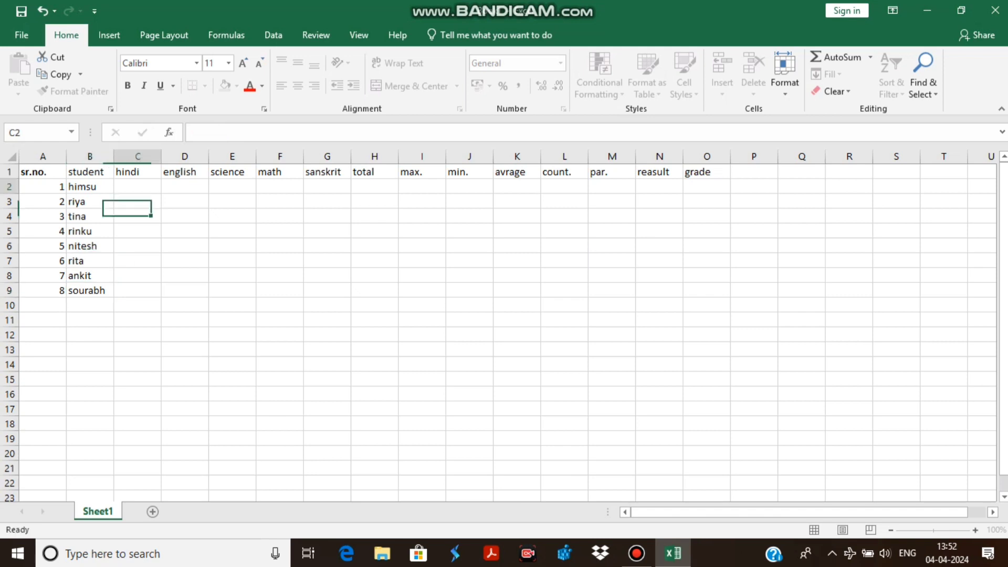
pyautogui.click(185, 187)
pyautogui.click(232, 187)
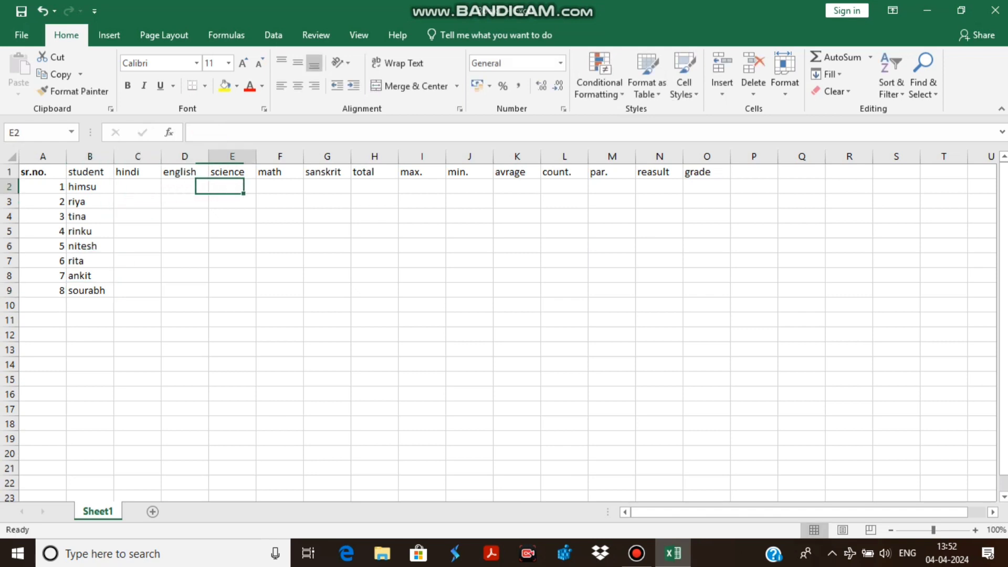
pyautogui.click(280, 187)
pyautogui.click(327, 187)
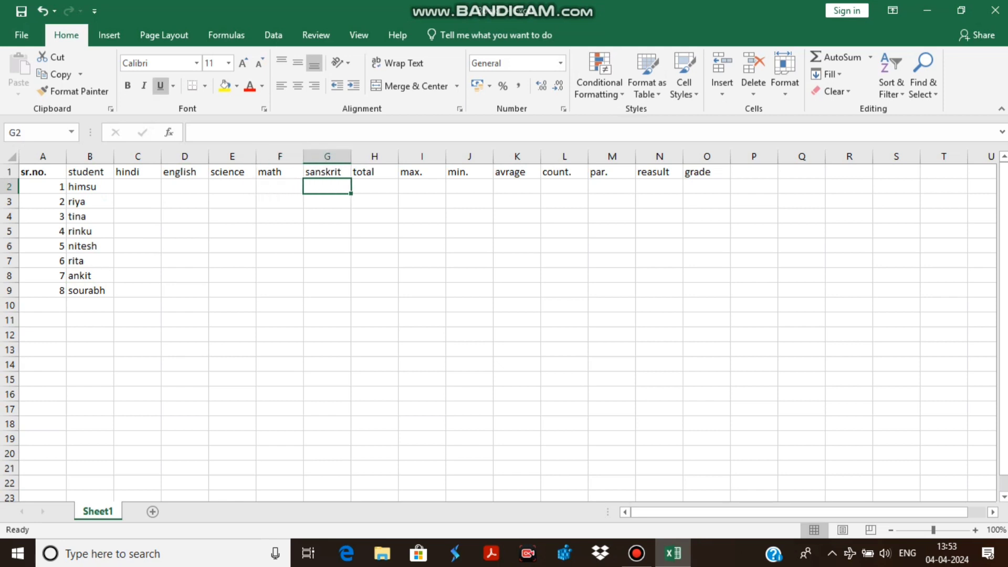
# Step: Enter the hindi marks 67, 78 and 56 for the first three students in cells C2 to C4
pyautogui.click(138, 187)
pyautogui.press('F2')
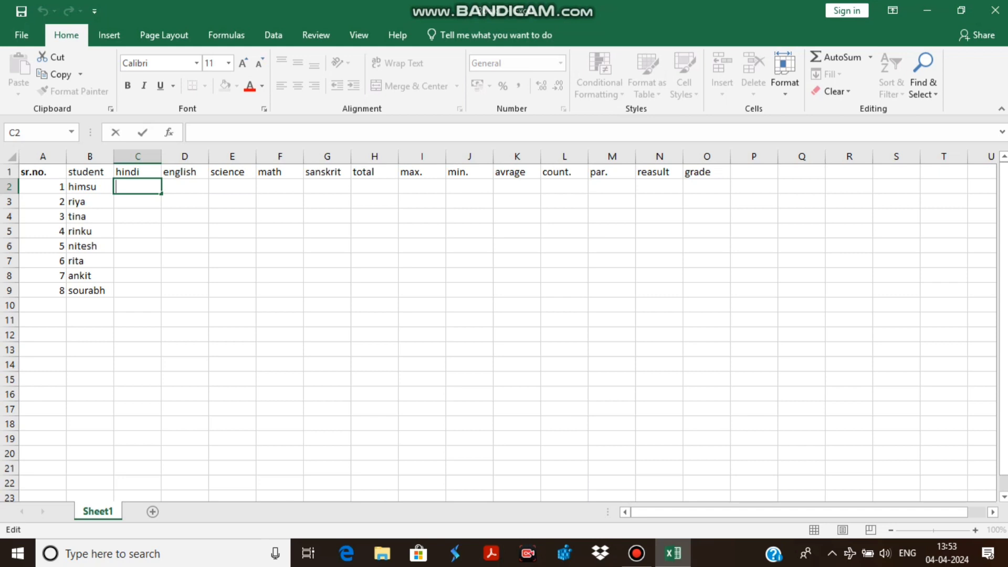
pyautogui.write('88')
pyautogui.press('BackSpace')
pyautogui.press('BackSpace')
pyautogui.write('67')
pyautogui.press('Return')
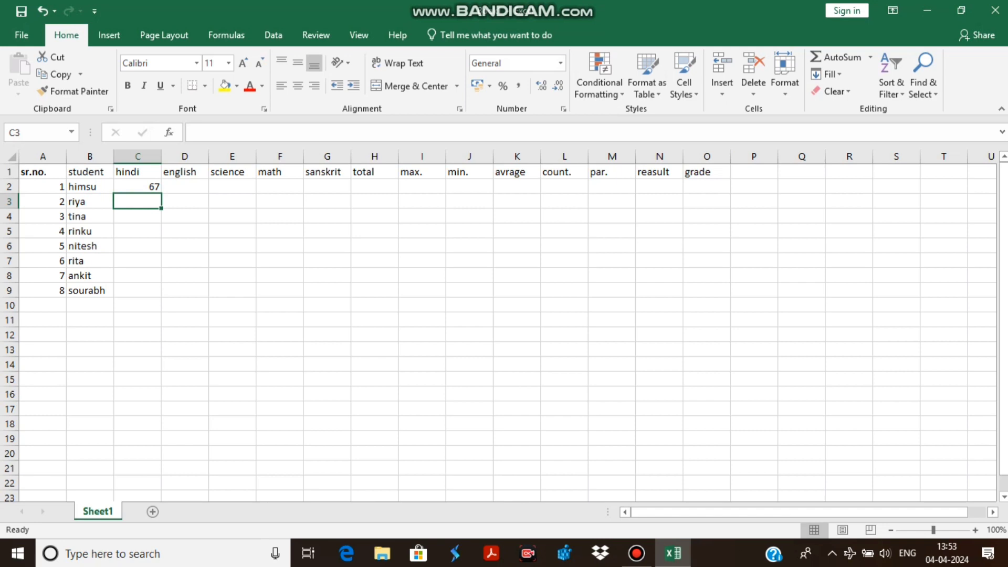
pyautogui.write('78')
pyautogui.press('Return')
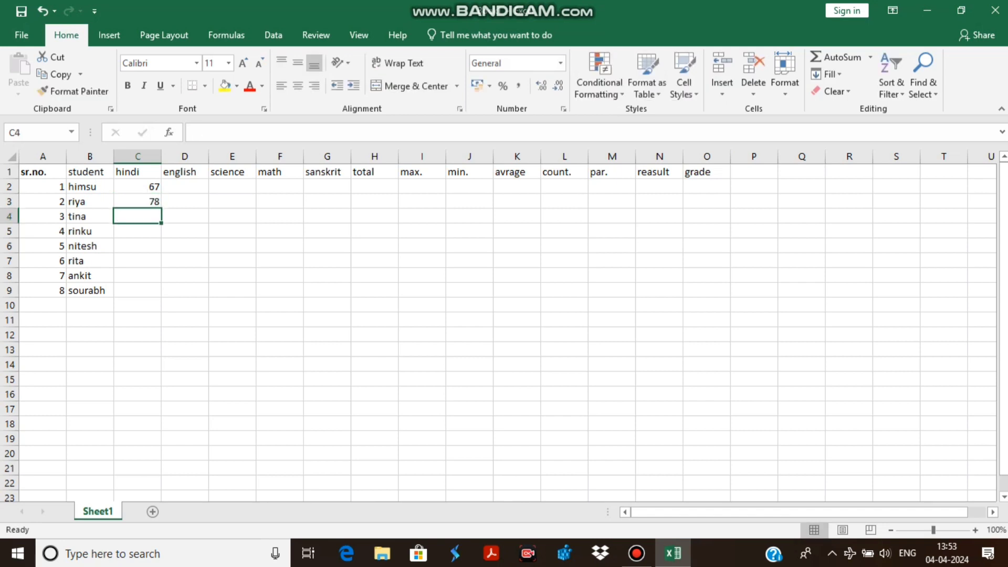
pyautogui.write('56')
pyautogui.press('Return')
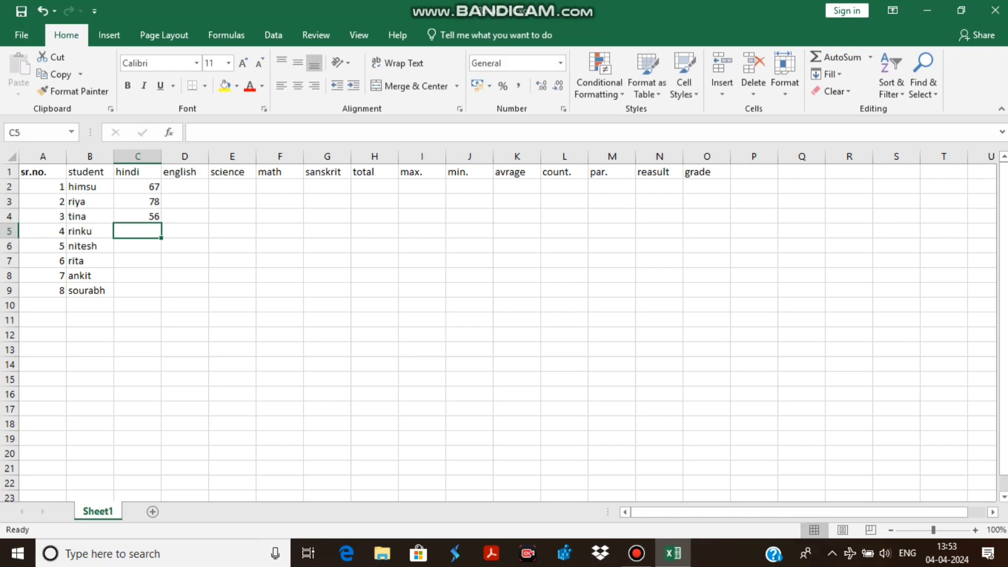
# Step: Enter the hindi marks 78, 77 and 67 for the fourth to sixth students in cells C5 to C7
pyautogui.write('78')
pyautogui.press('Return')
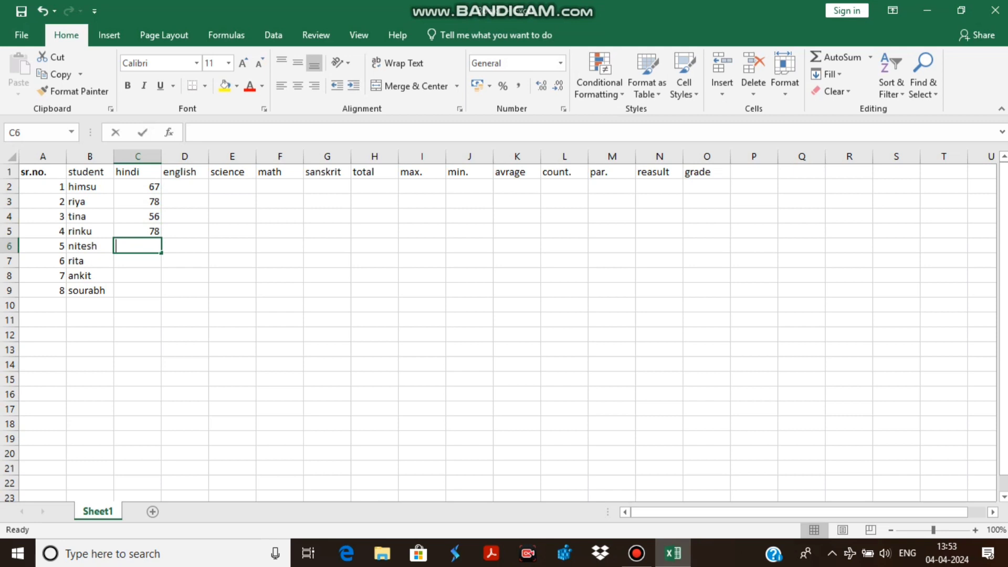
pyautogui.write('77')
pyautogui.press('Return')
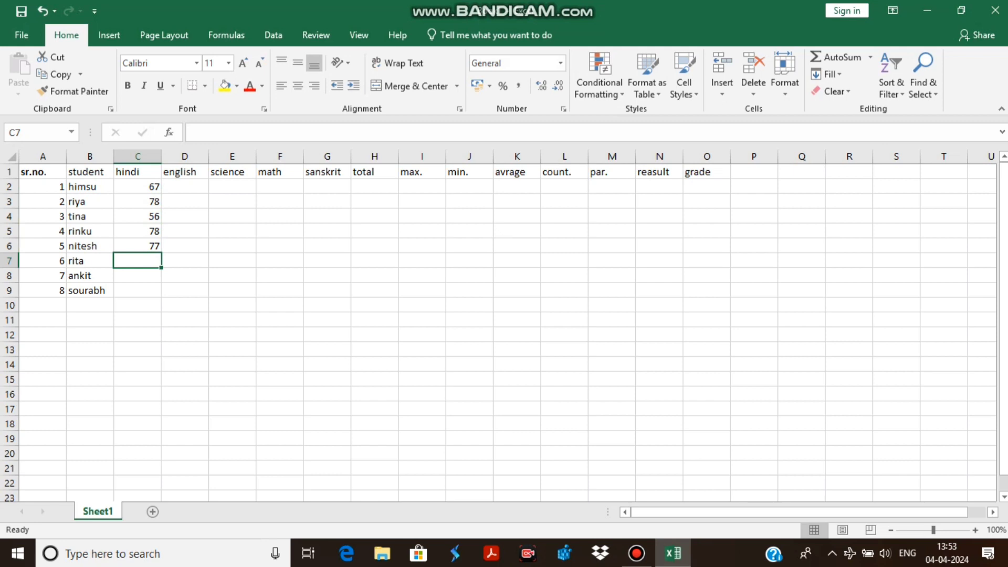
pyautogui.write('67')
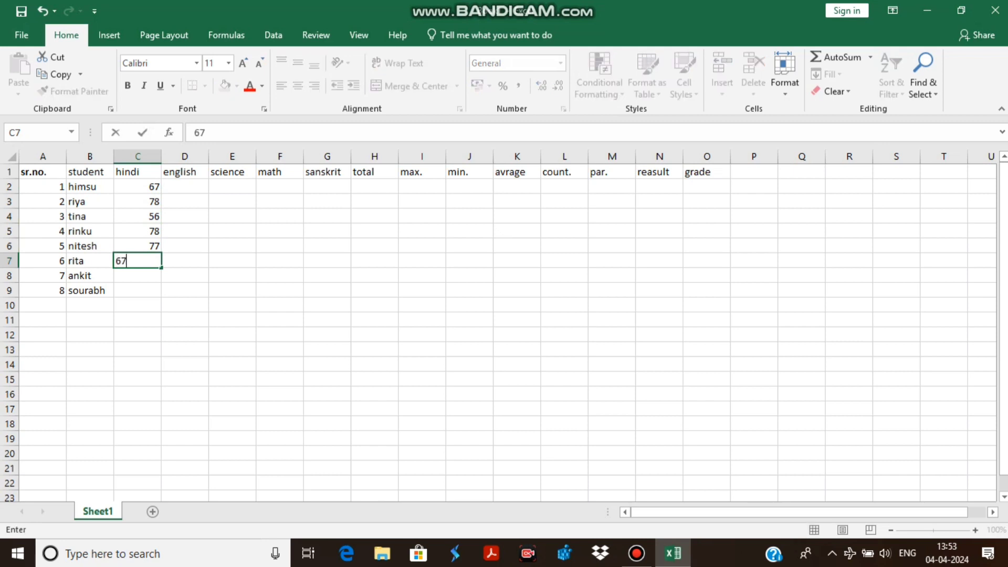
pyautogui.press('Return')
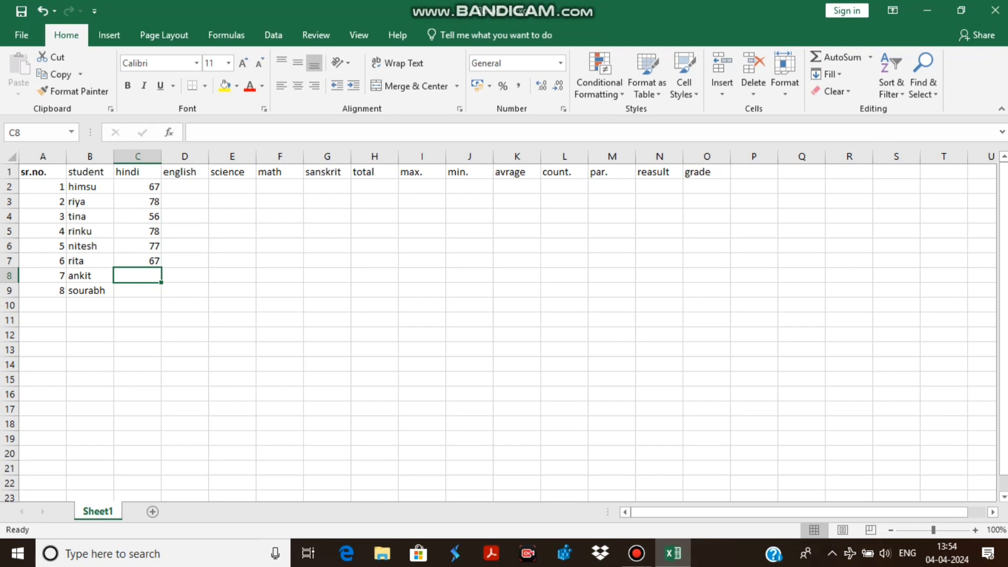
# Step: Enter the hindi marks 76 and 67 for the last two students in cells C8 and C9
pyautogui.write('76')
pyautogui.press('Return')
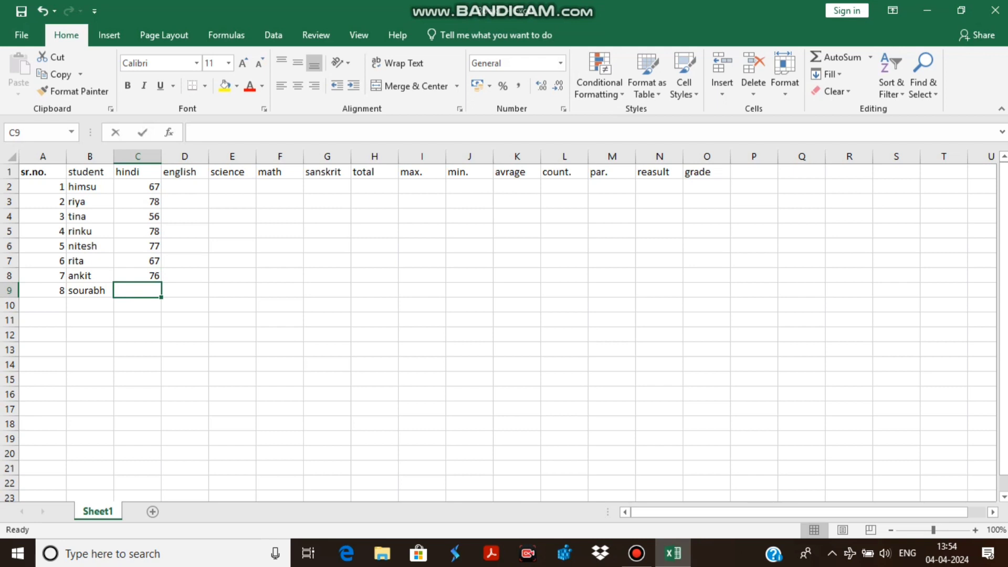
pyautogui.write('67')
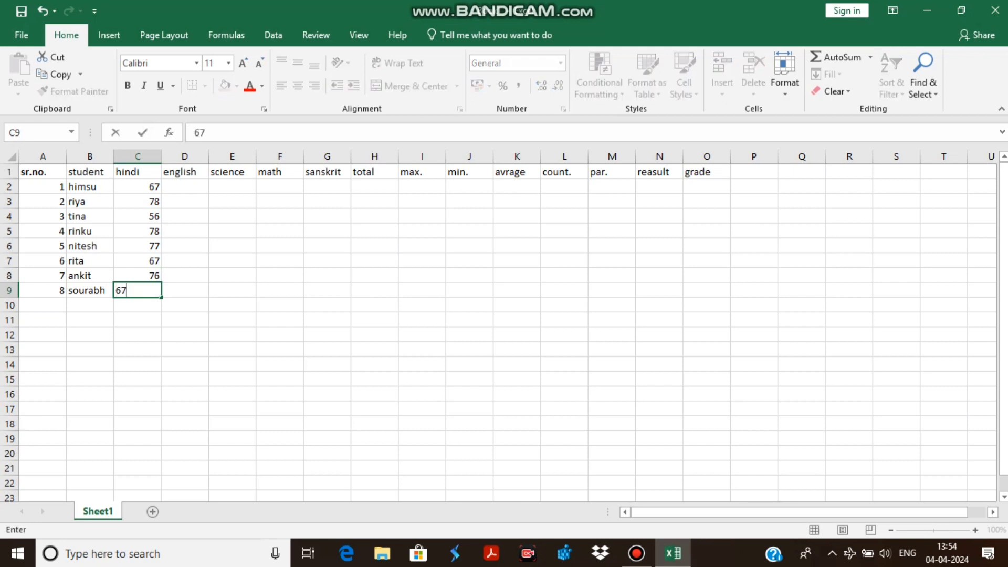
pyautogui.press('Return')
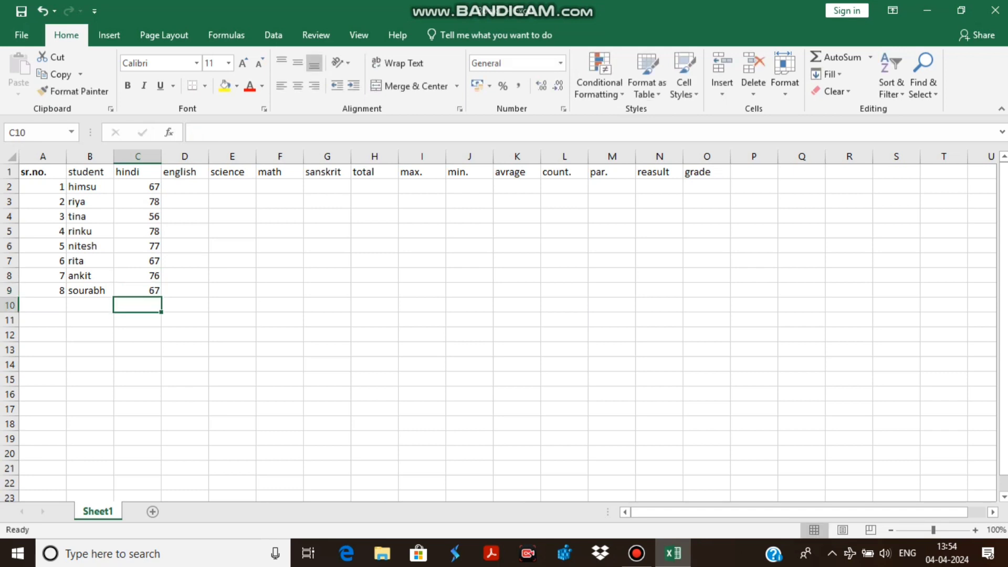
# Step: Select the marks range D2:G9 and enter the english marks 75, 68, 56 and 43 in cells D2 to D5
pyautogui.click(185, 187)
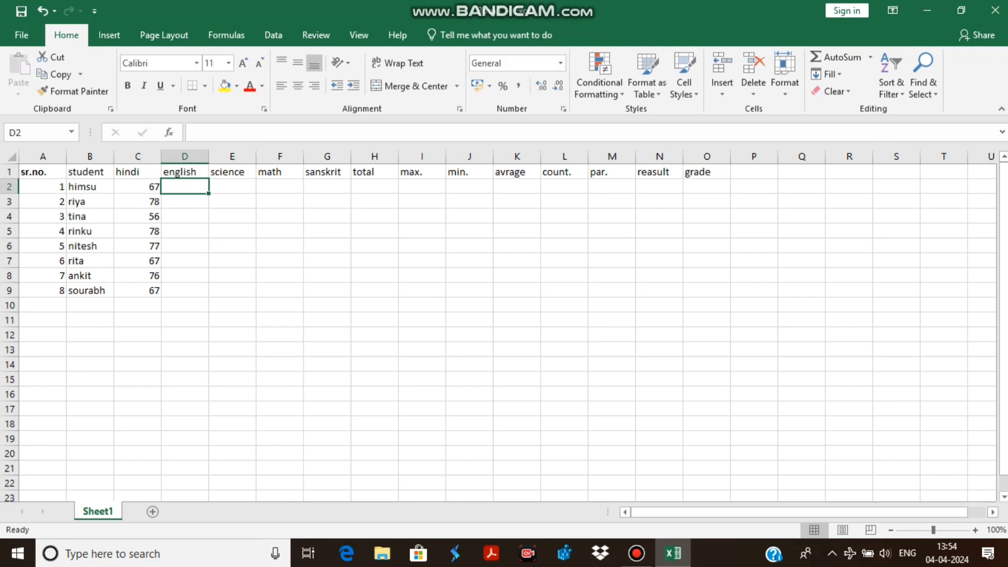
pyautogui.moveTo(184, 187); pyautogui.dragTo(336, 291)
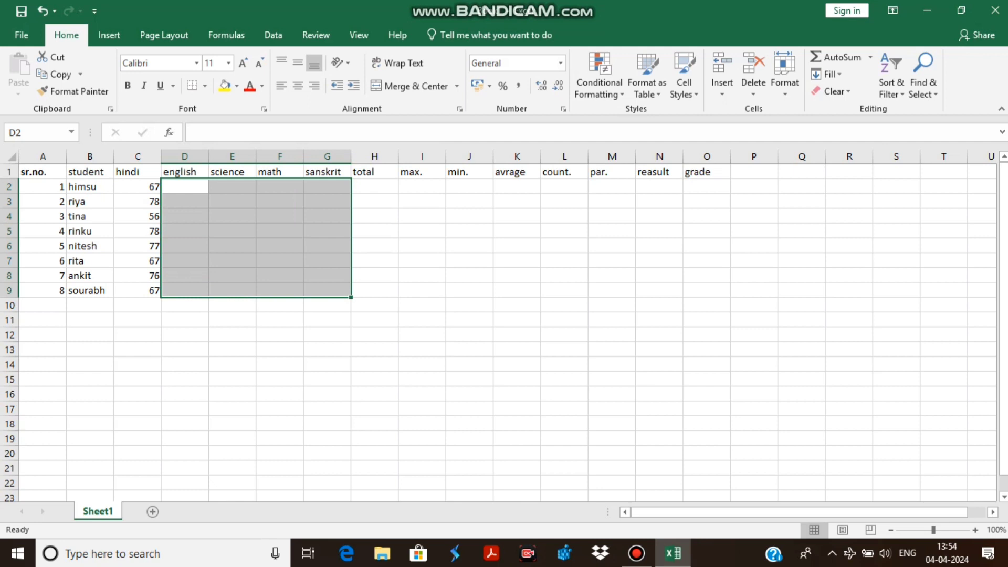
pyautogui.write('75')
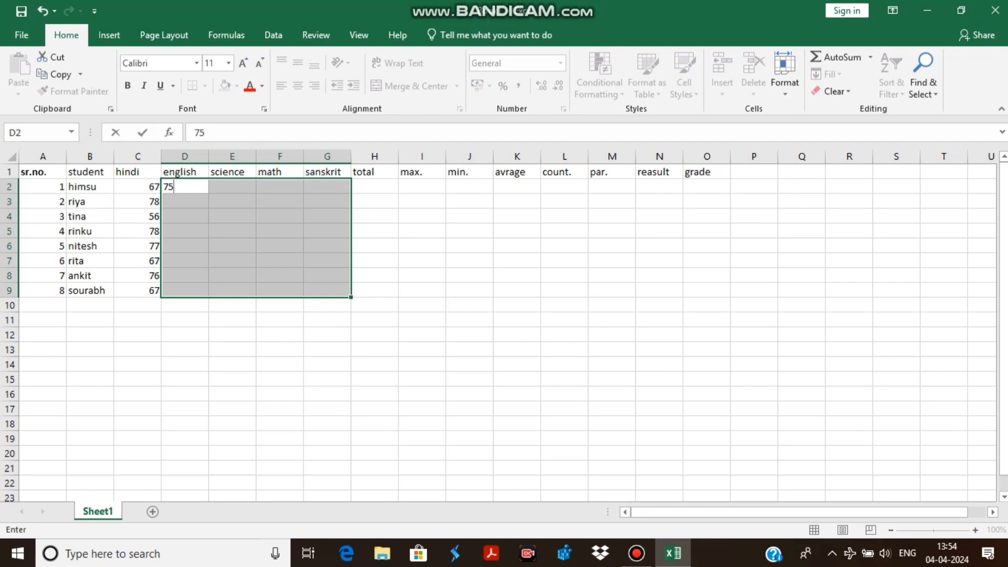
pyautogui.press('Return')
pyautogui.write('68')
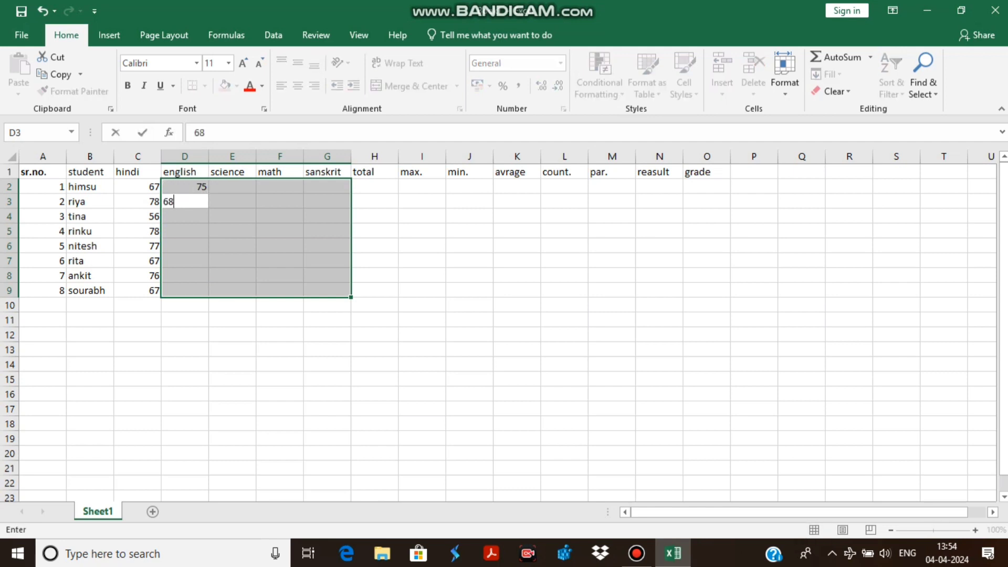
pyautogui.press('Return')
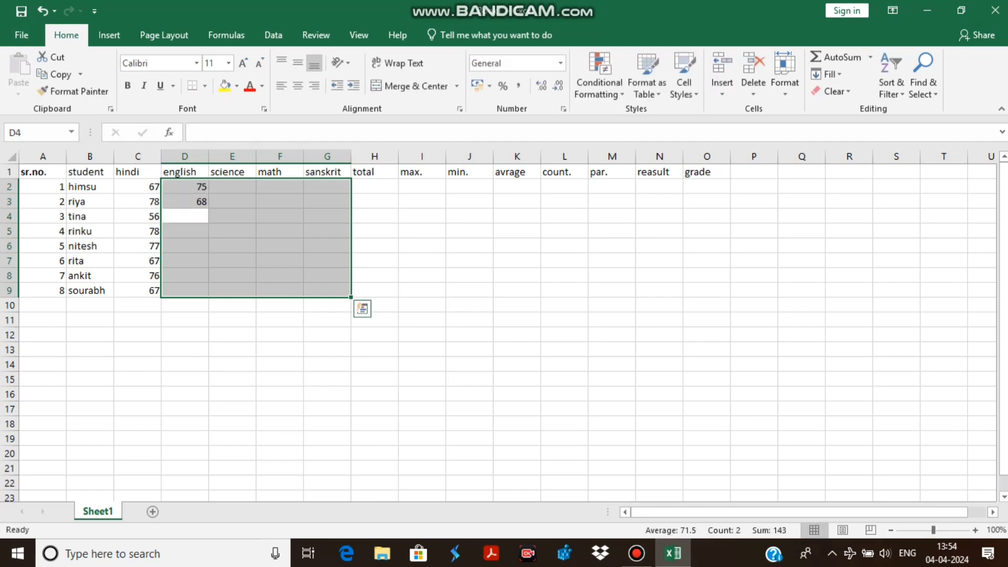
pyautogui.write('56')
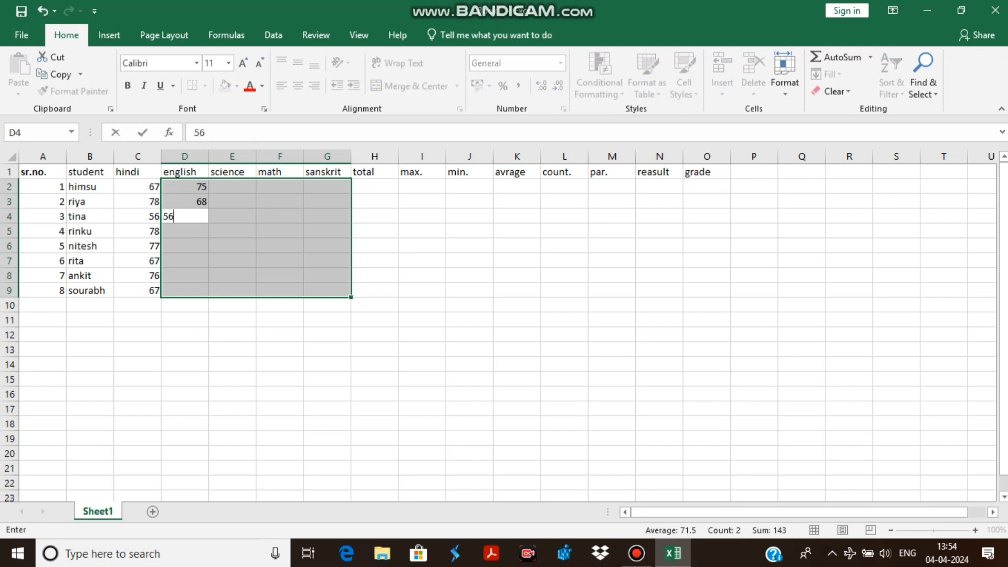
pyautogui.press('Return')
pyautogui.write('43')
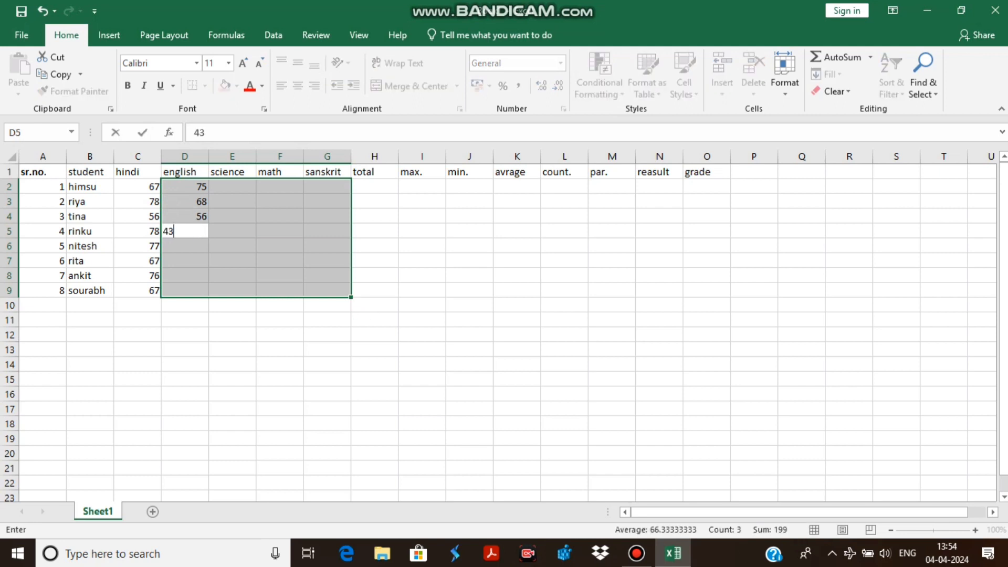
pyautogui.press('Return')
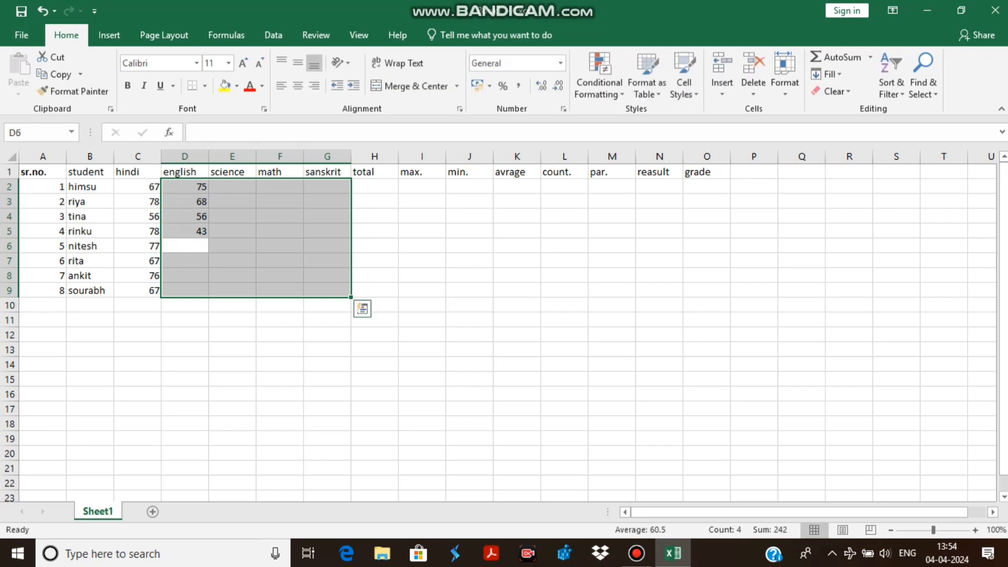
# Step: Enter the english marks 31, 45, 65 and 32 for the last four students in cells D6 to D9
pyautogui.write('31')
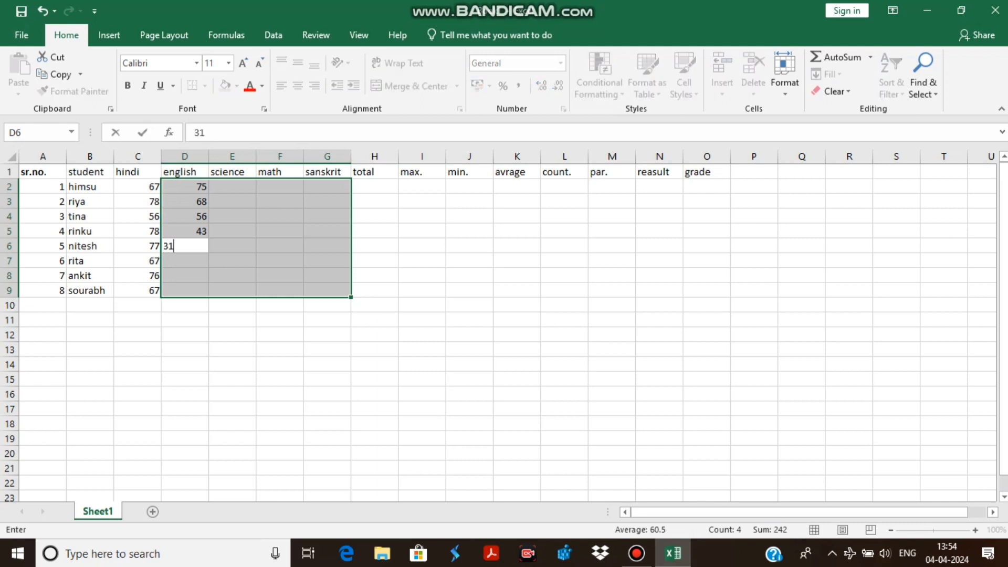
pyautogui.press('Return')
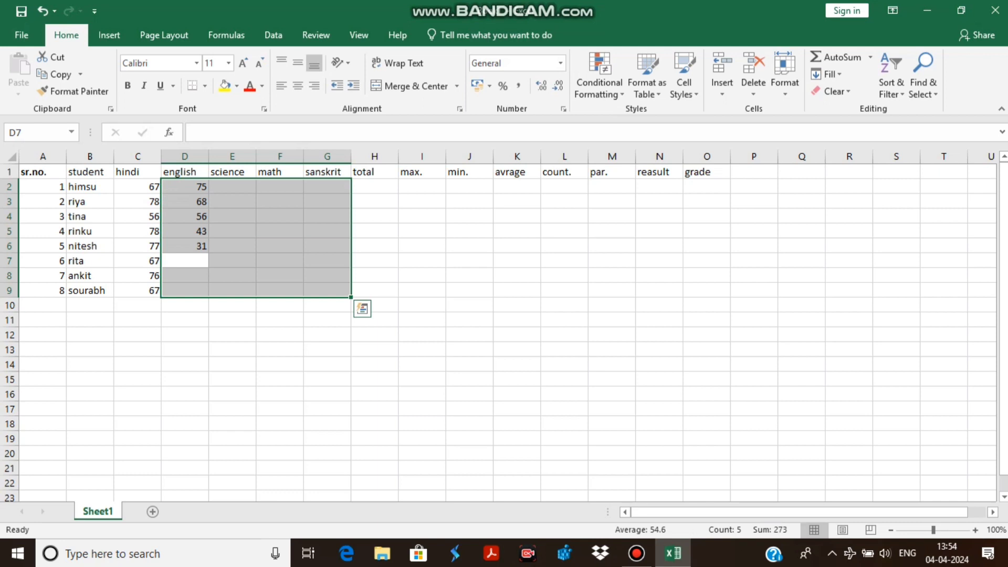
pyautogui.write('45')
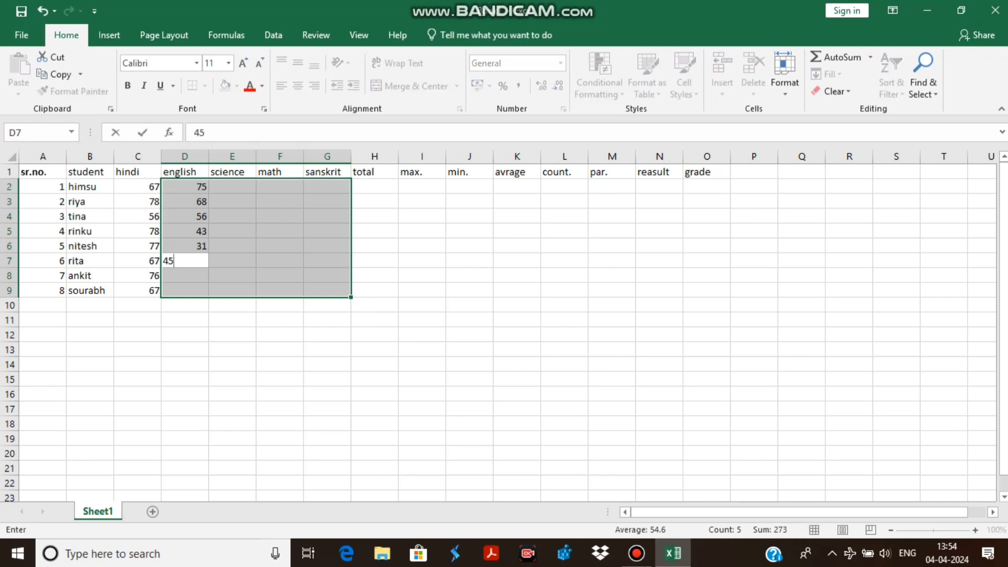
pyautogui.press('Return')
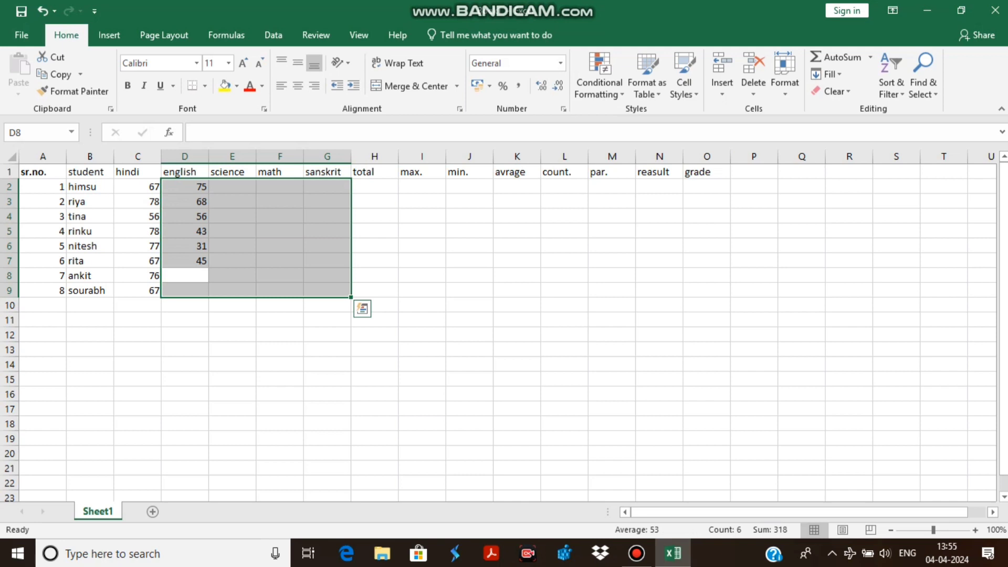
pyautogui.write('65')
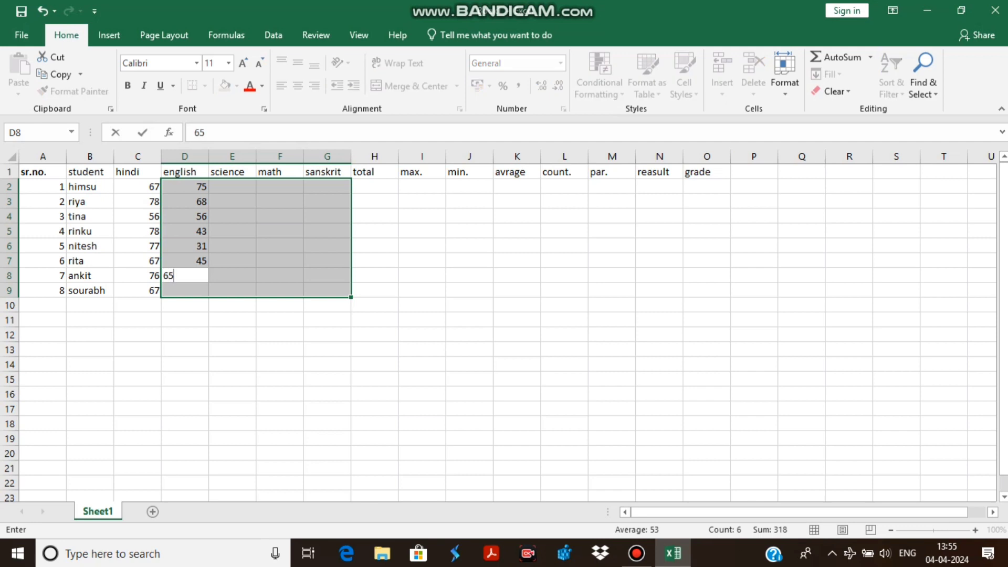
pyautogui.press('Return')
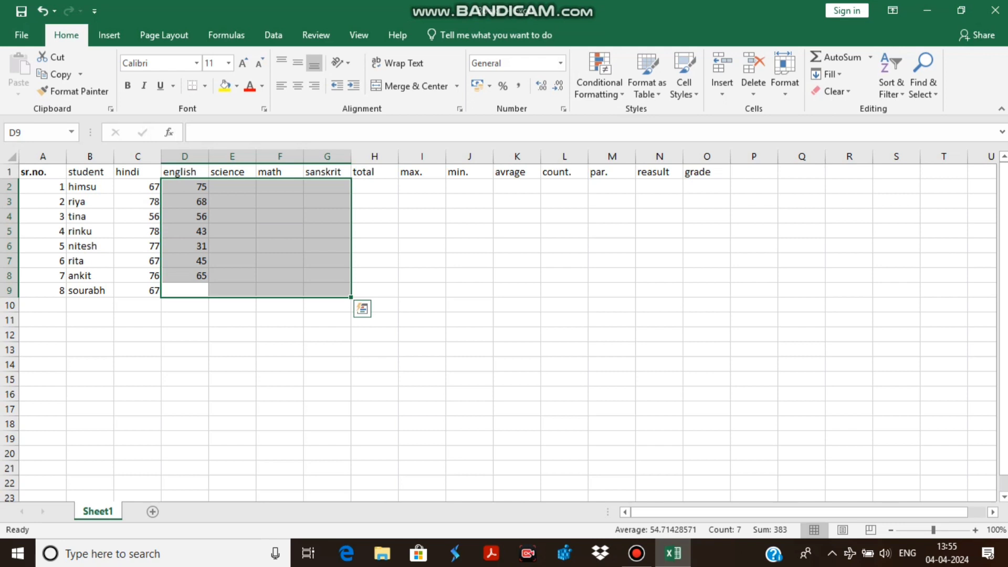
pyautogui.write('32')
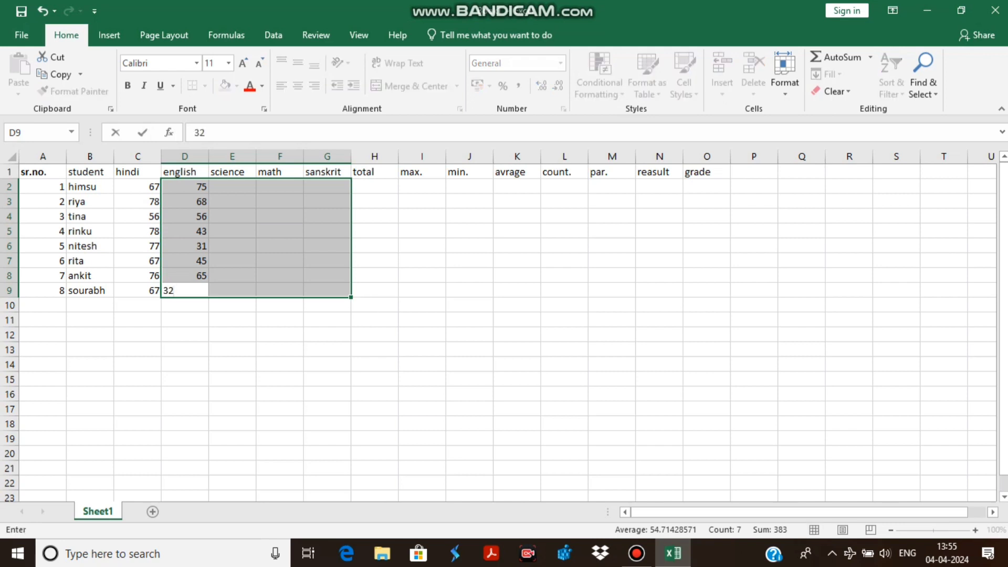
pyautogui.press('Return')
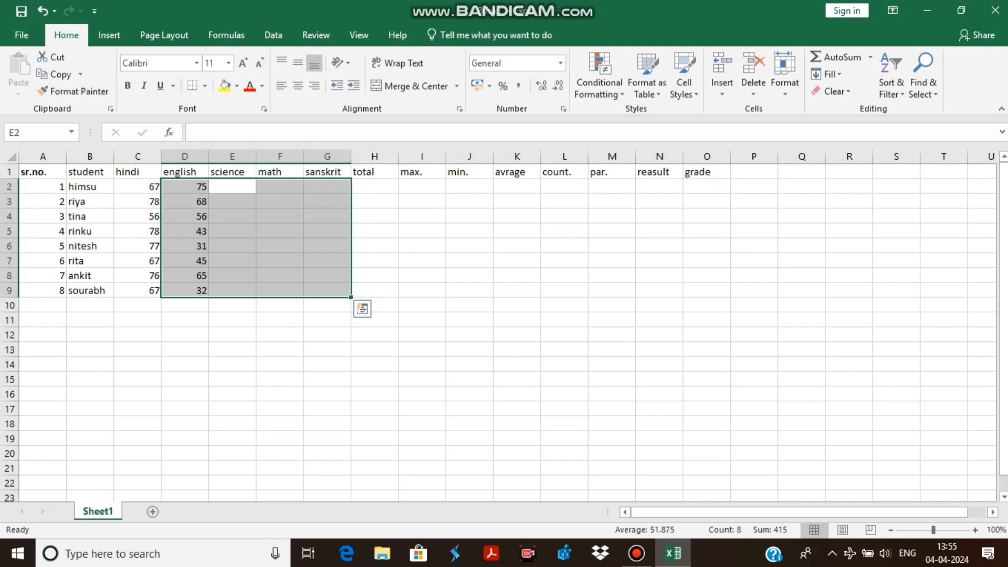
# Step: Enter the science marks 56, 78, 80 and 67 for the first four students in cells E2 to E5
pyautogui.write('56')
pyautogui.press('Return')
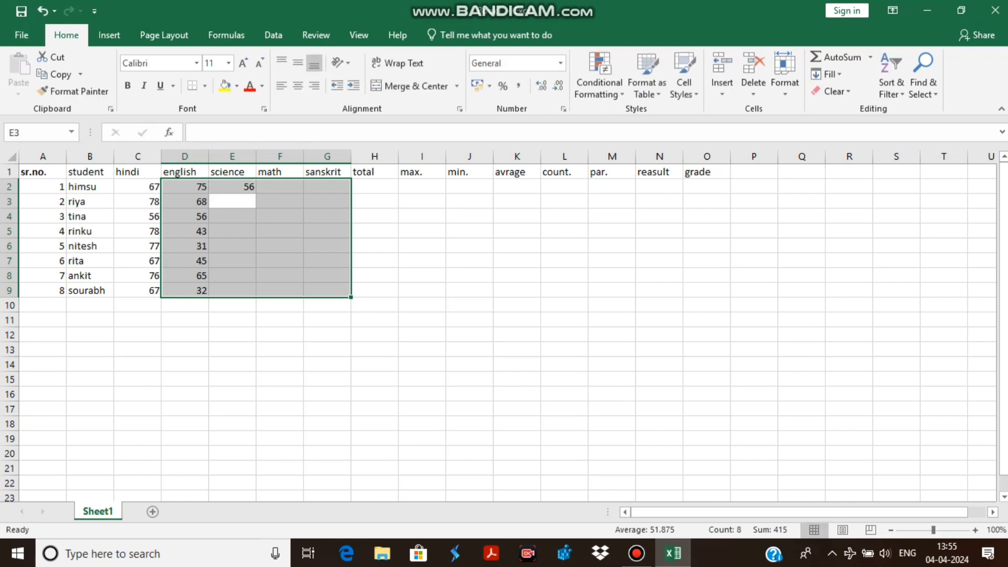
pyautogui.write('78')
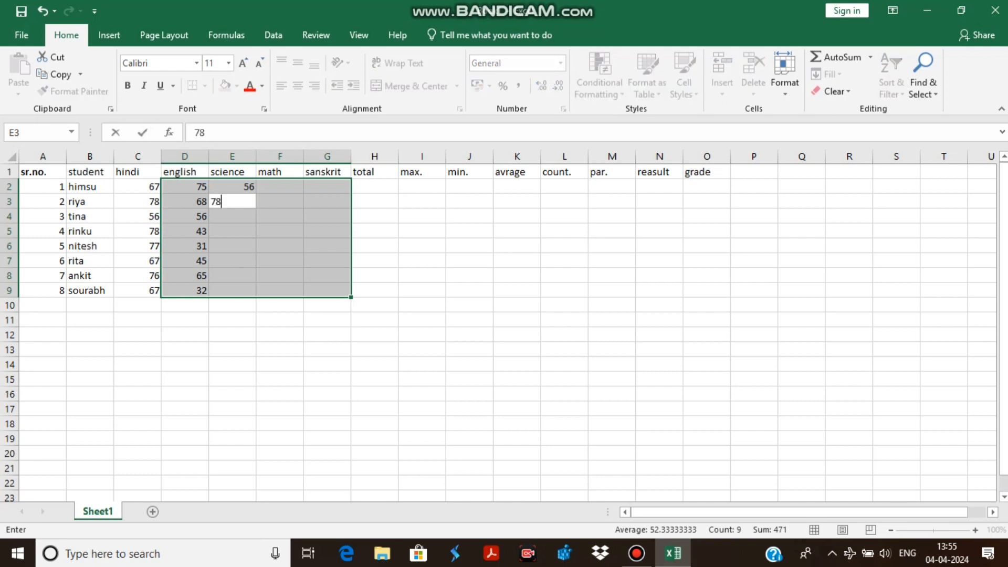
pyautogui.press('Return')
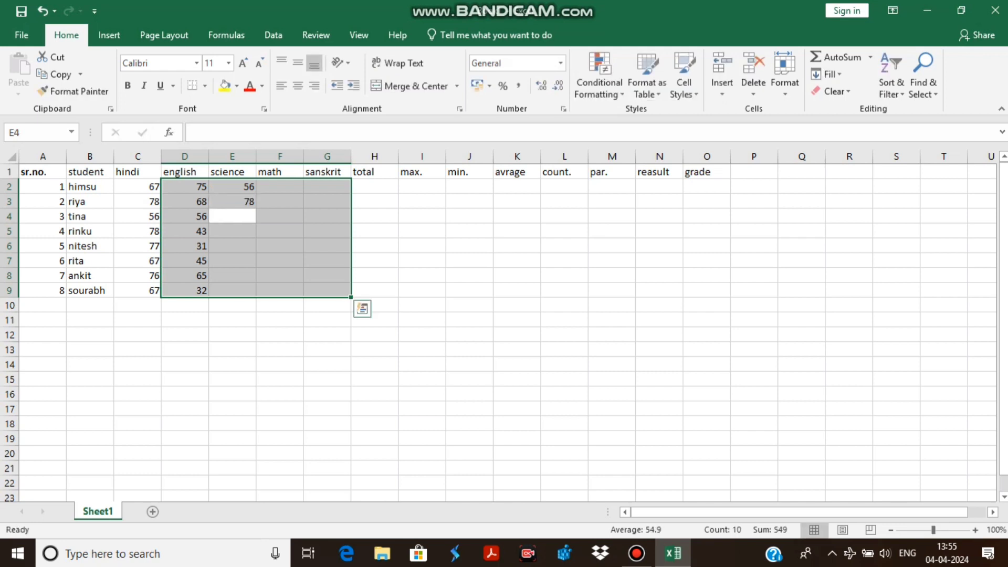
pyautogui.write('80')
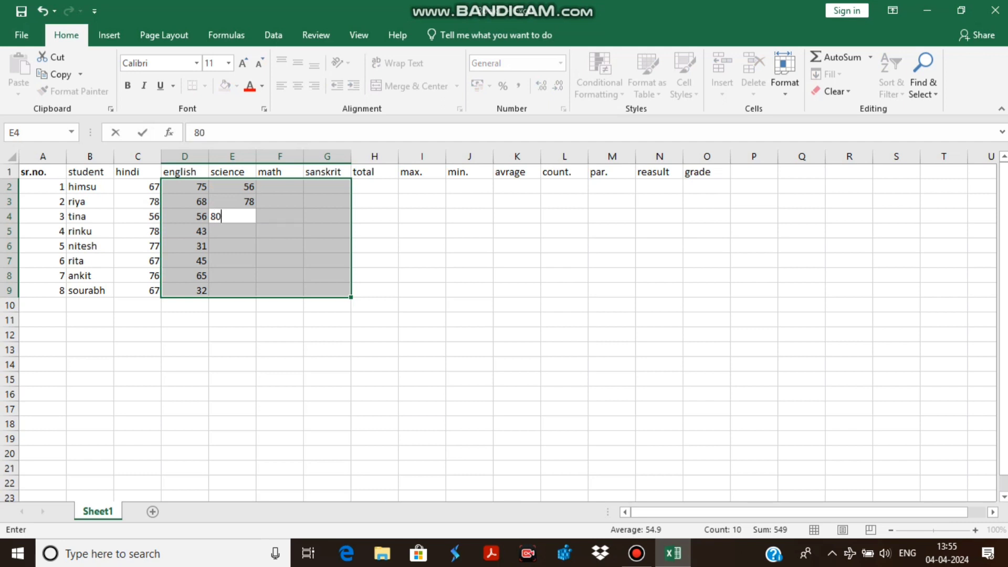
pyautogui.press('Return')
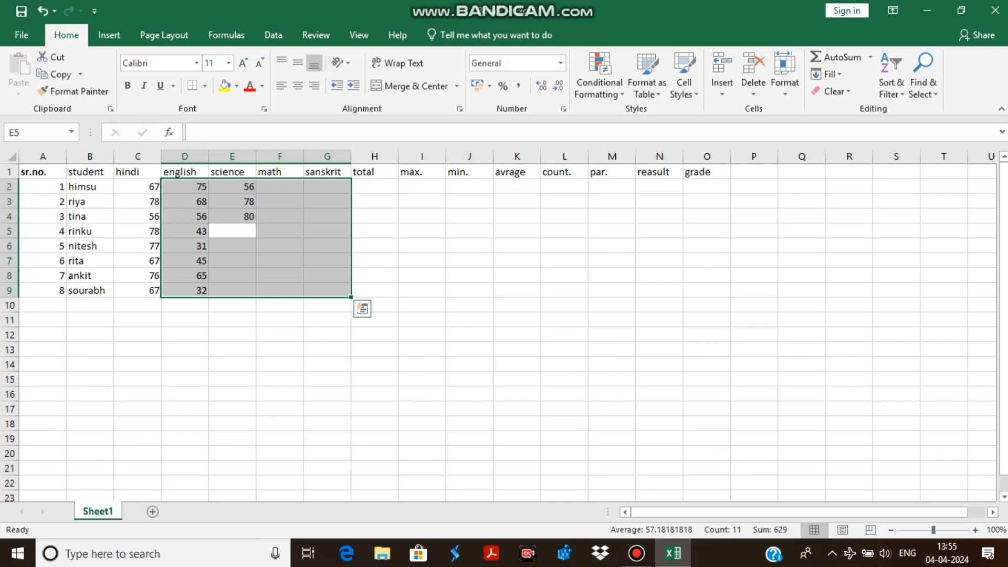
pyautogui.write('67')
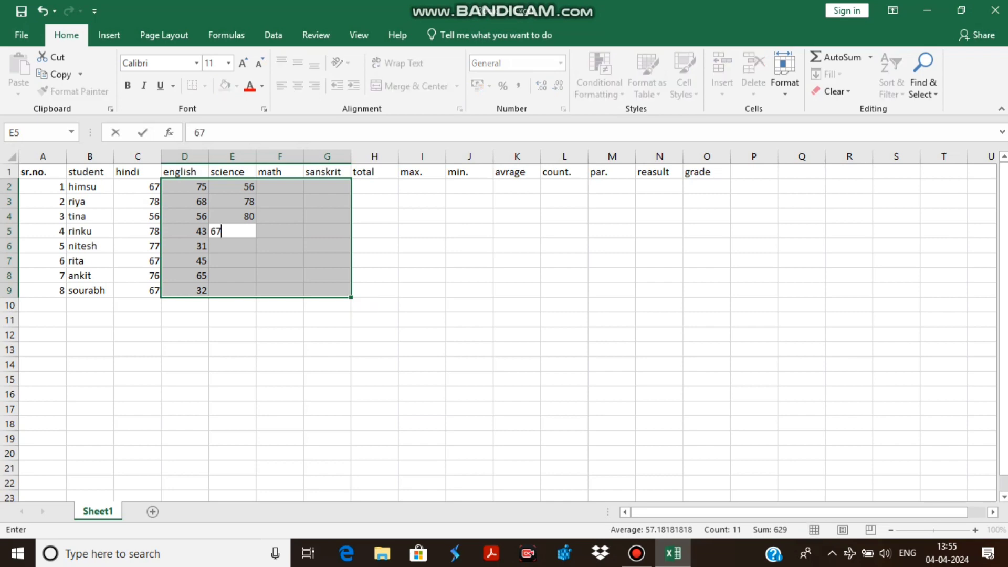
pyautogui.press('Return')
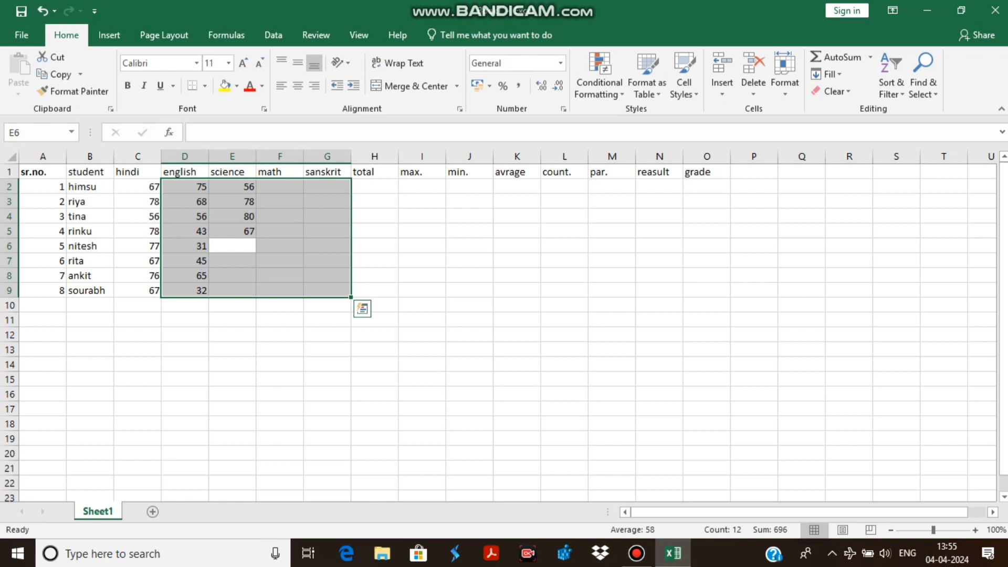
# Step: Enter the science marks 76, 31, 66 and 65 for the last four students in cells E6 to E9
pyautogui.write('76')
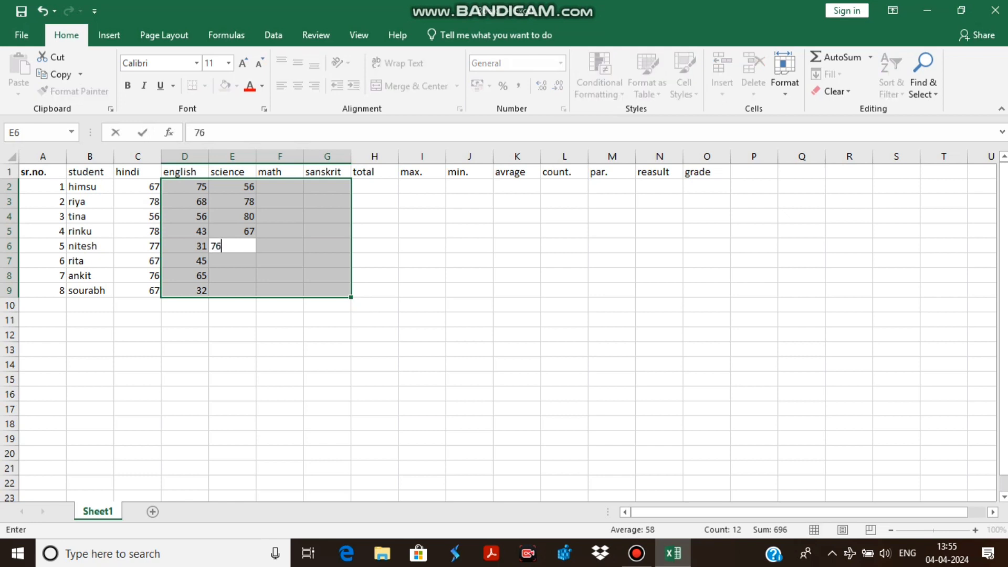
pyautogui.press('Return')
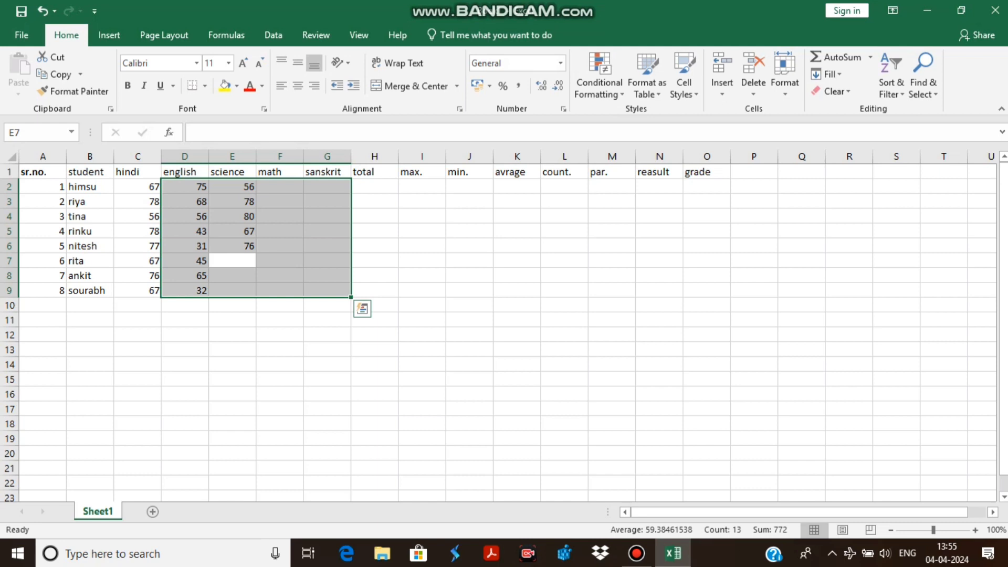
pyautogui.write('31')
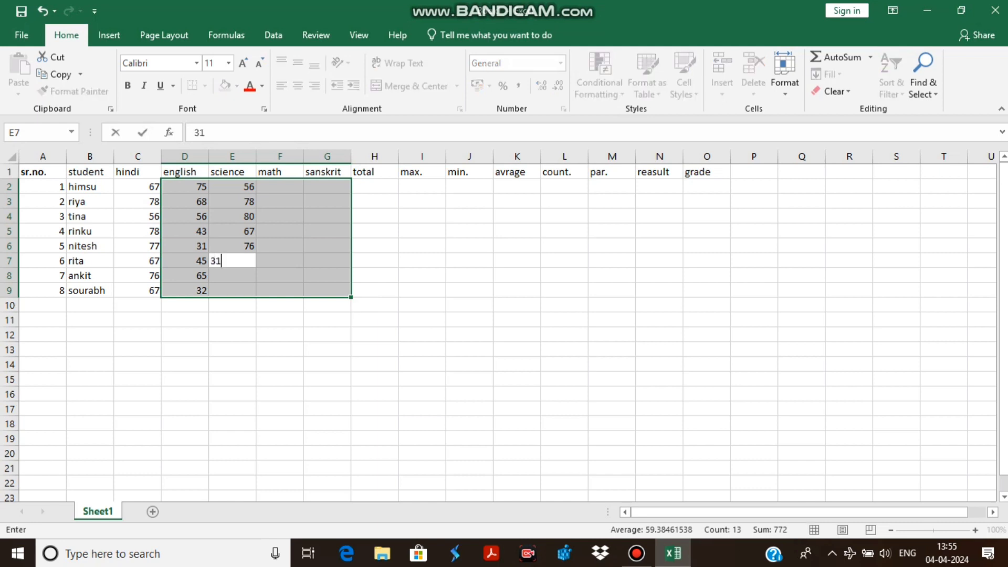
pyautogui.press('Return')
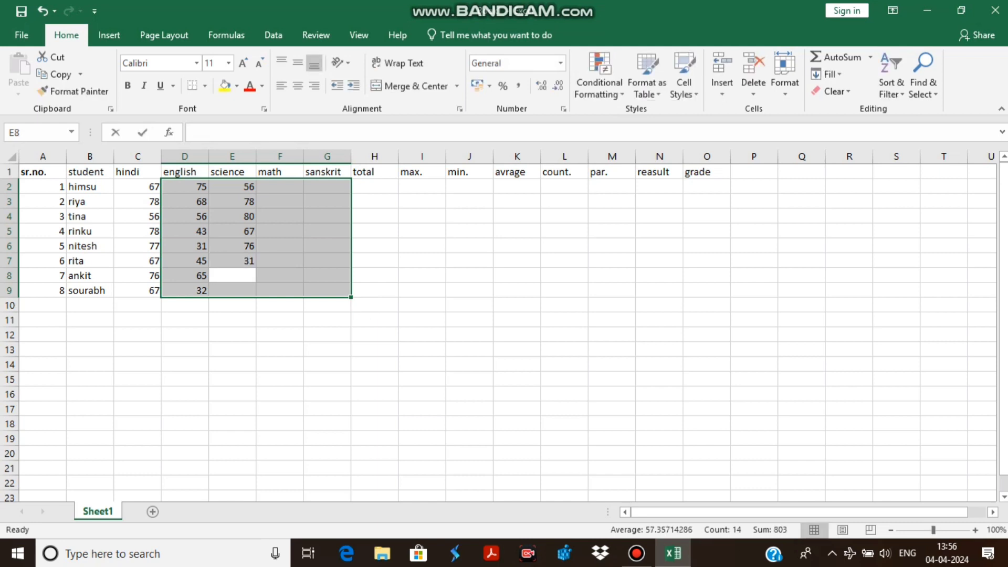
pyautogui.write('66')
pyautogui.press('Return')
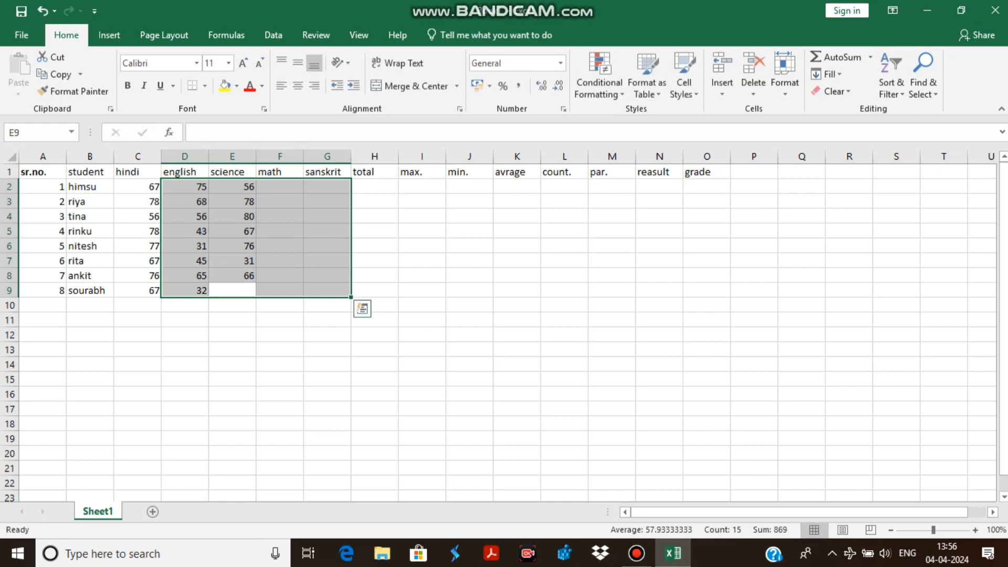
pyautogui.write('65')
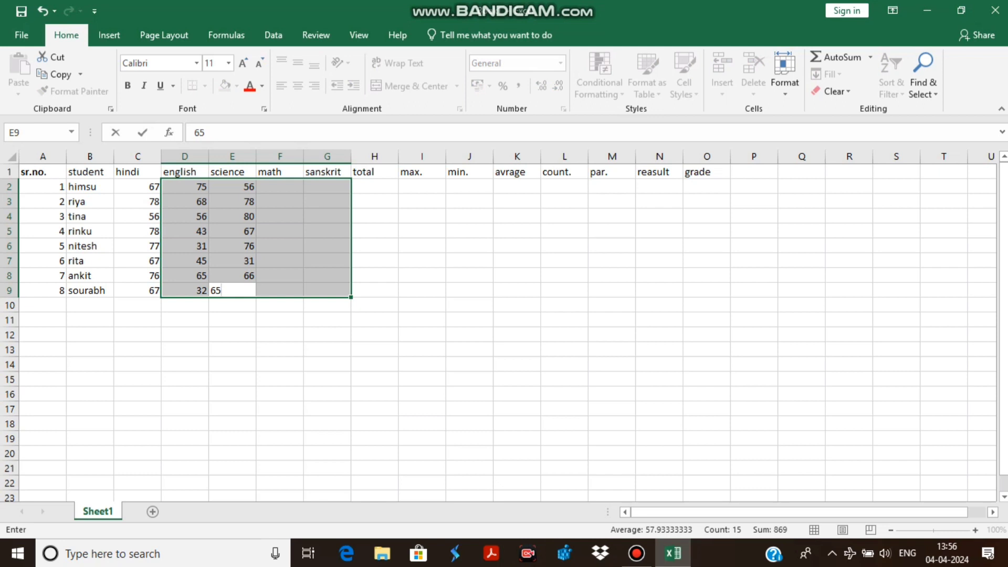
pyautogui.press('Return')
# Step: Enter the math marks 76, 45, 46 and 66 for the first four students in cells F2 to F5
pyautogui.write('76')
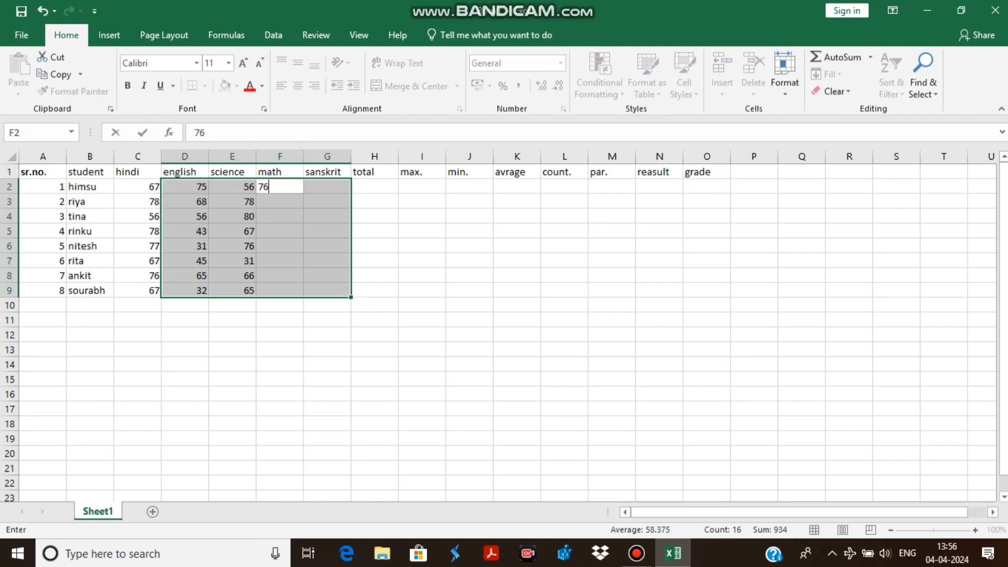
pyautogui.press('Return')
pyautogui.write('45')
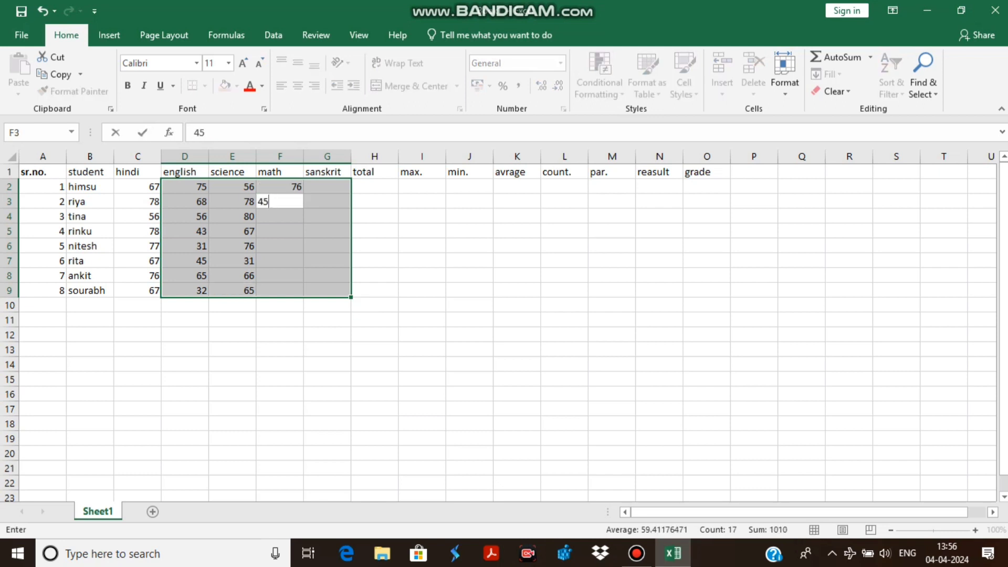
pyautogui.press('Return')
pyautogui.write('46')
pyautogui.press('Return')
pyautogui.write('66')
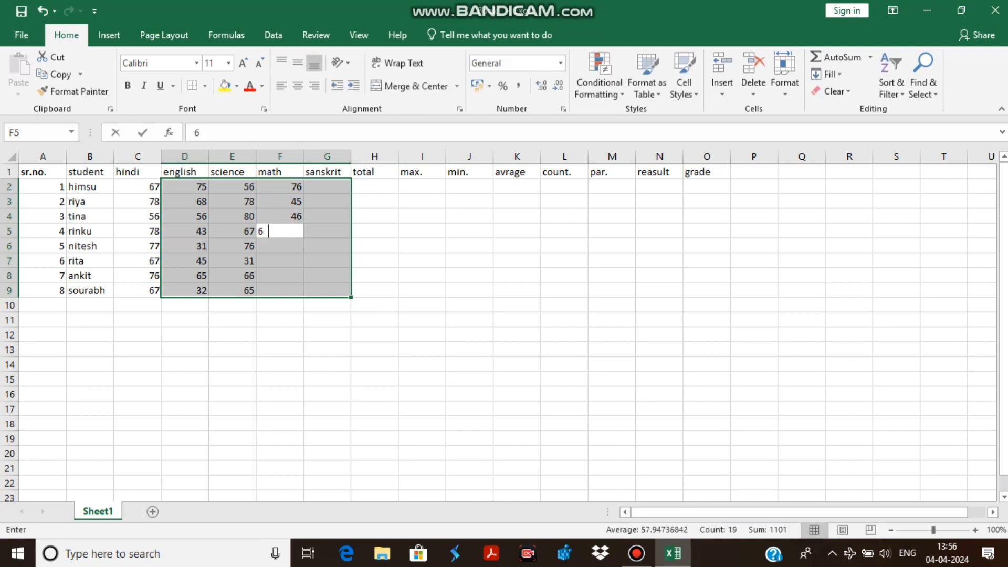
pyautogui.press('Return')
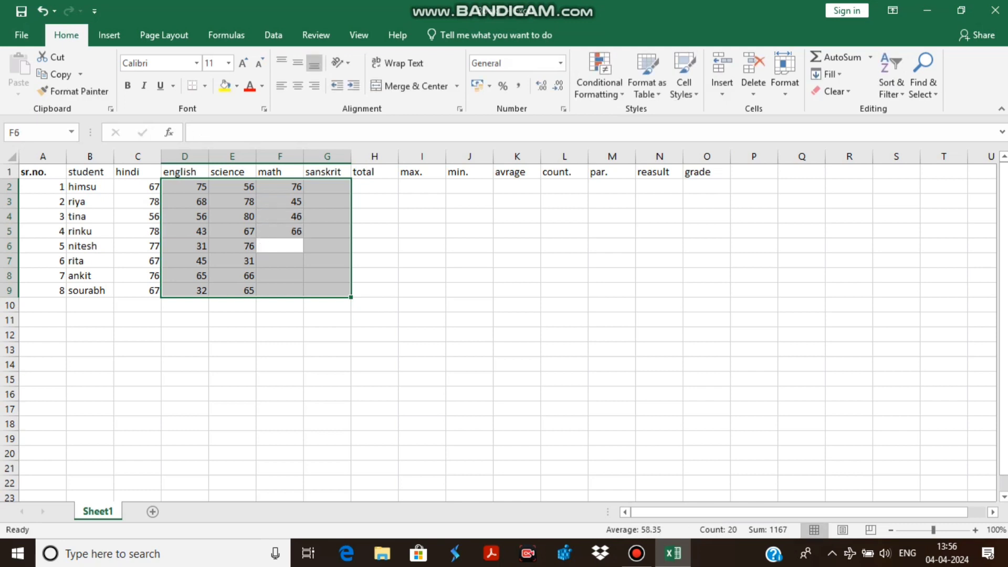
# Step: Enter the math marks 76, 46 and 744 for the next three students in cells F6 to F8
pyautogui.write('76')
pyautogui.press('Return')
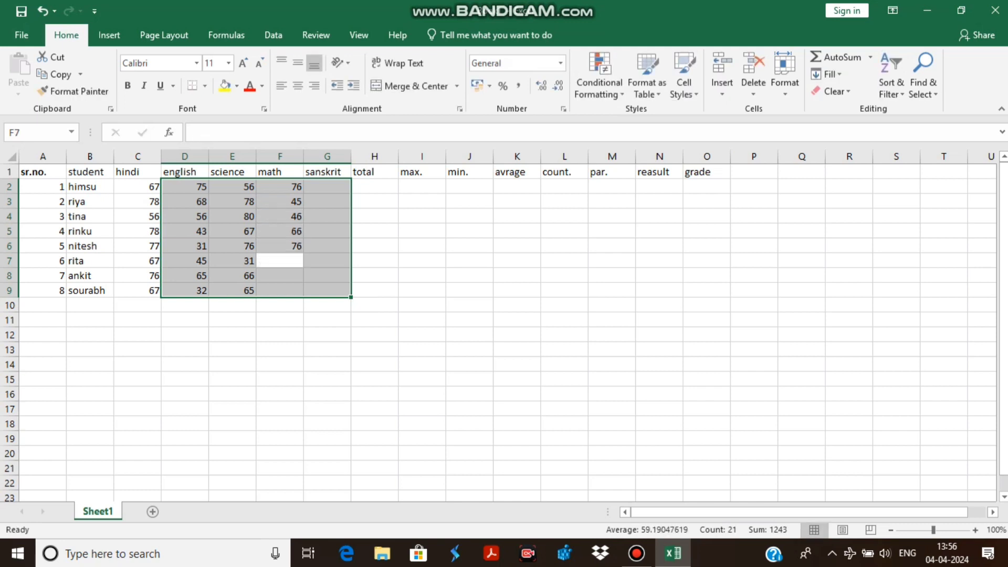
pyautogui.write('46')
pyautogui.press('Return')
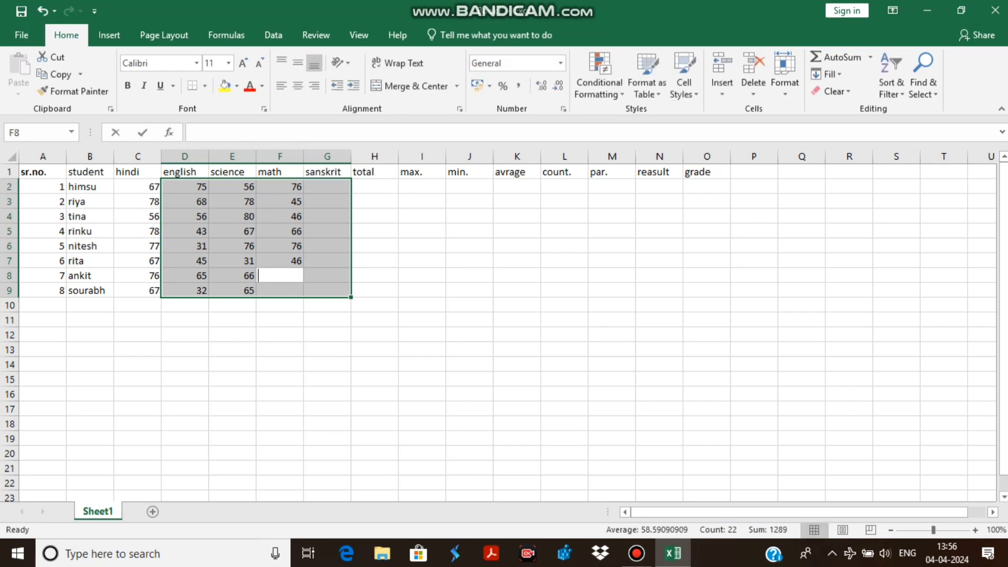
pyautogui.write('744')
pyautogui.press('Return')
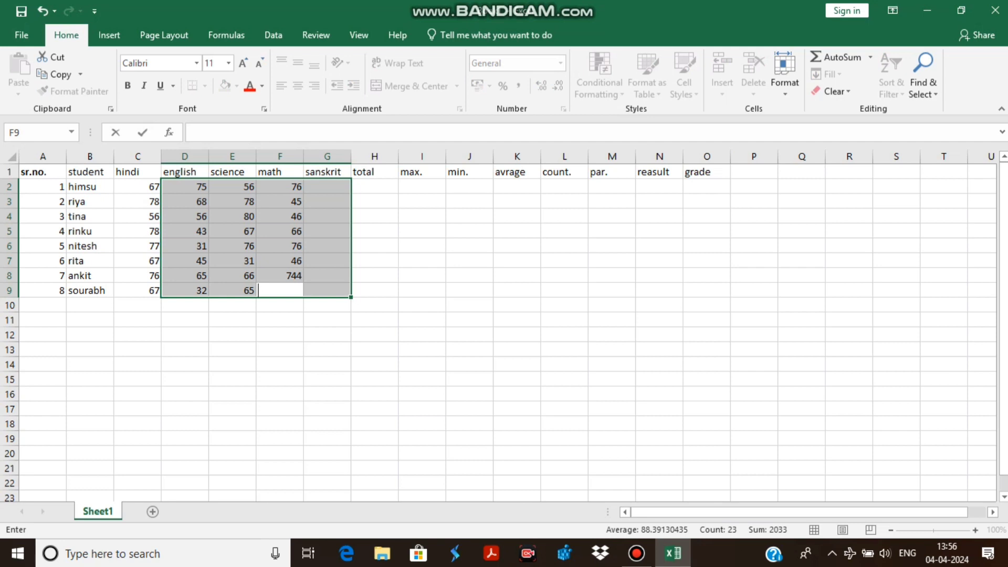
# Step: Replace the math mark in F8 with 65 and enter 77 for the last student in F9
pyautogui.press('Escape')
pyautogui.press('Up')
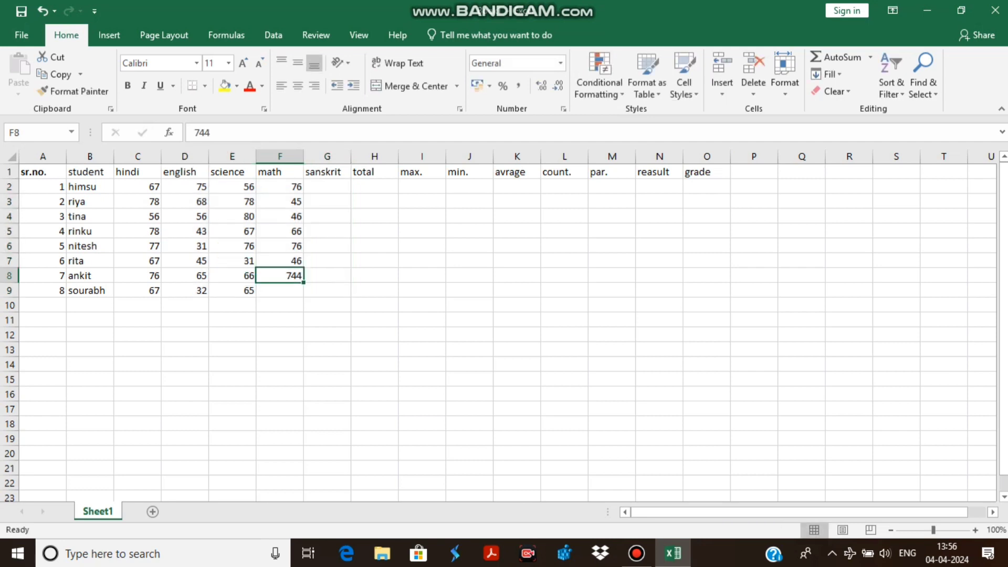
pyautogui.write('65')
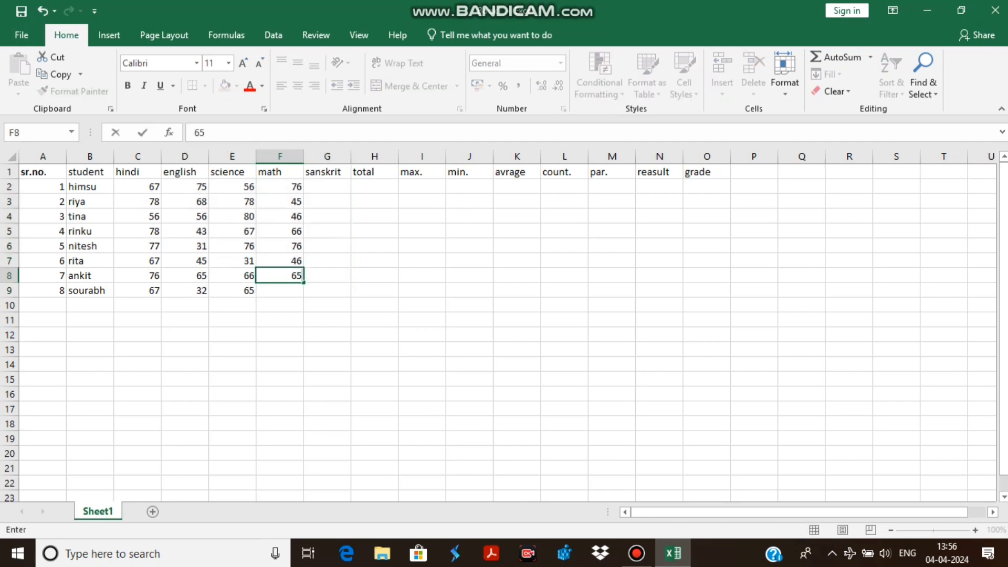
pyautogui.press('Return')
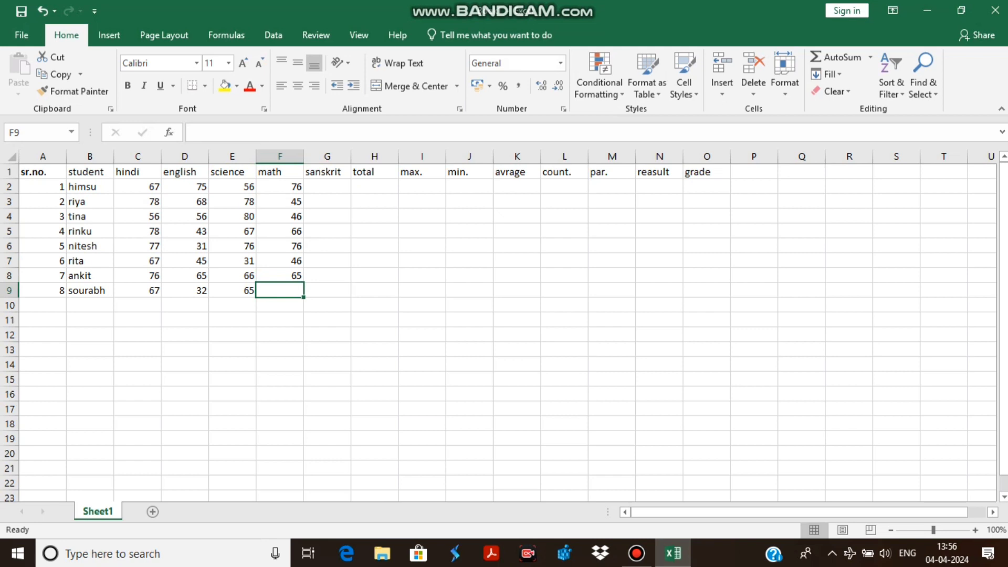
pyautogui.write('77')
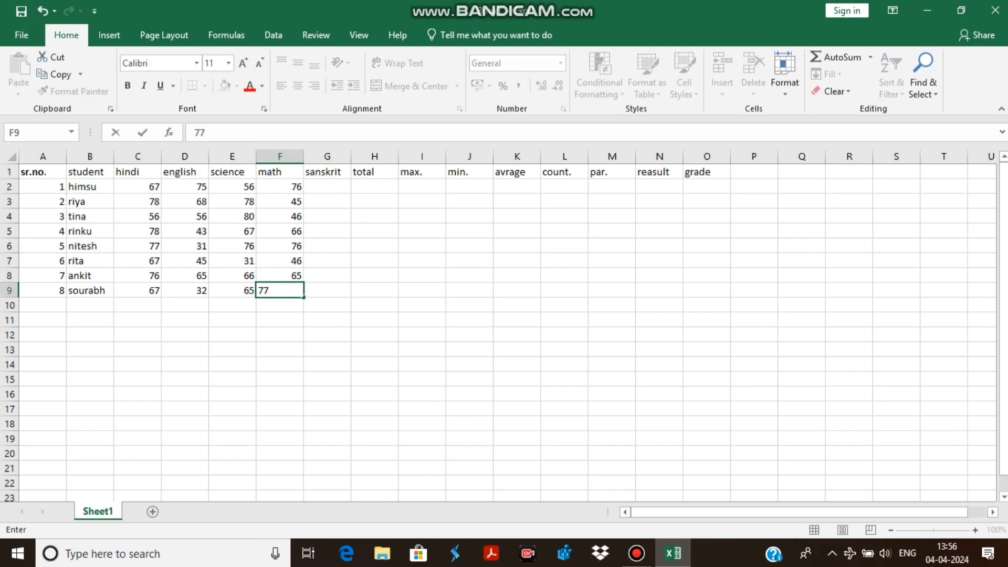
pyautogui.press('Up')
# Step: Change the sixth student's math mark in cell F7 to 31
pyautogui.press('Up')
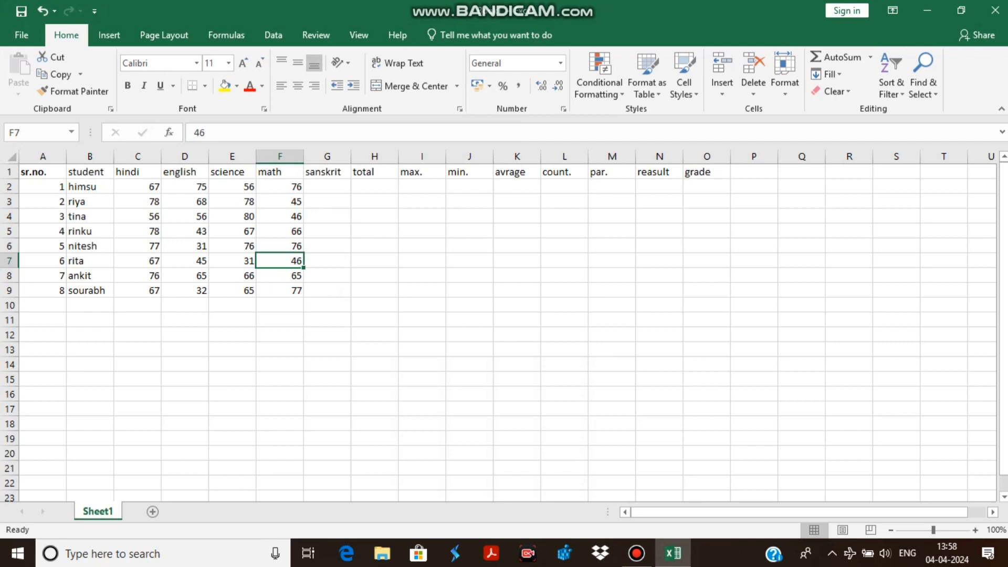
pyautogui.press('F2')
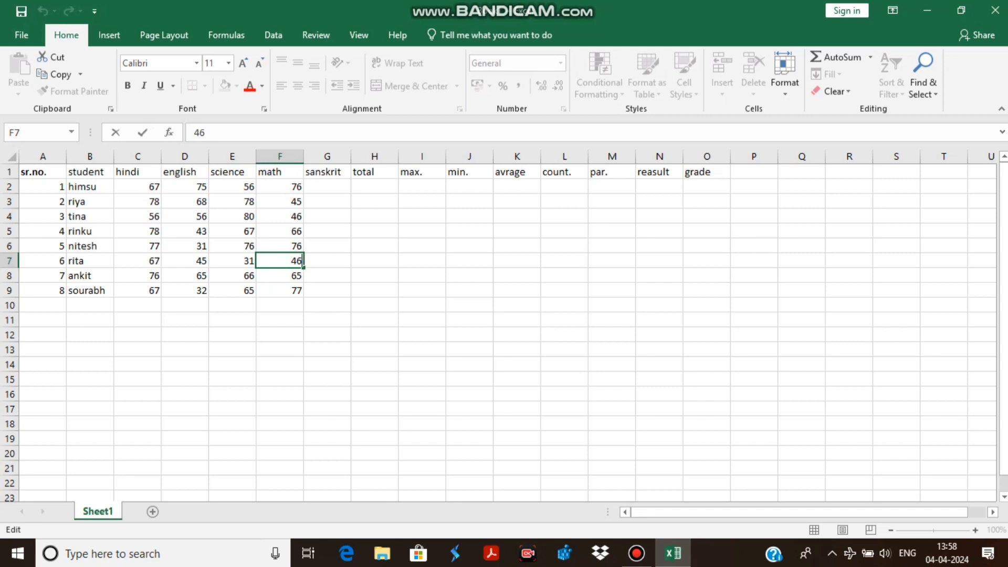
pyautogui.write('31')
pyautogui.press('BackSpace')
pyautogui.press('BackSpace')
pyautogui.press('BackSpace')
pyautogui.press('BackSpace')
pyautogui.write('31')
# Step: Enter the sanskrit marks 67, 56, 76 and 66 for the first four students in cells G2 to G5
pyautogui.click(327, 186)
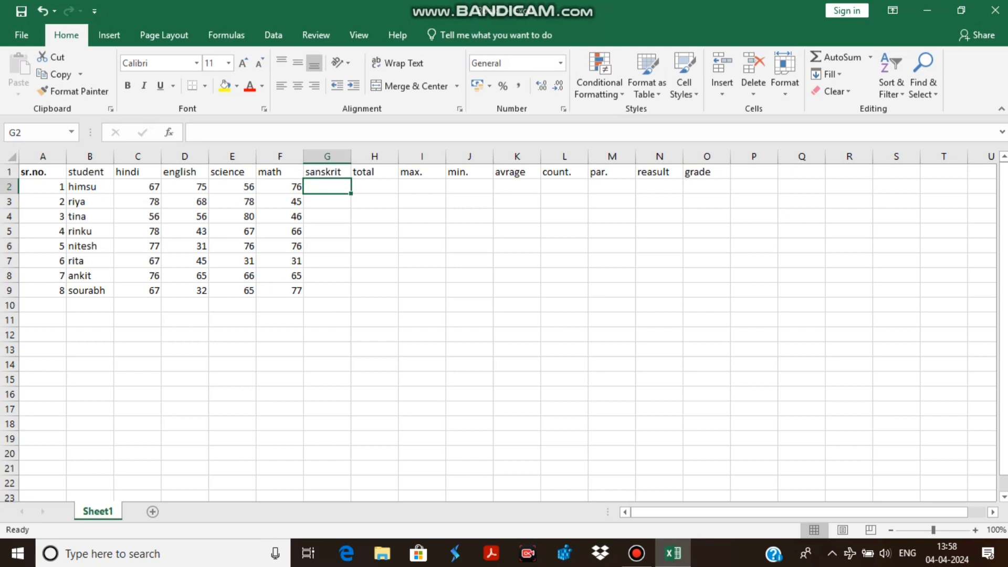
pyautogui.write('67')
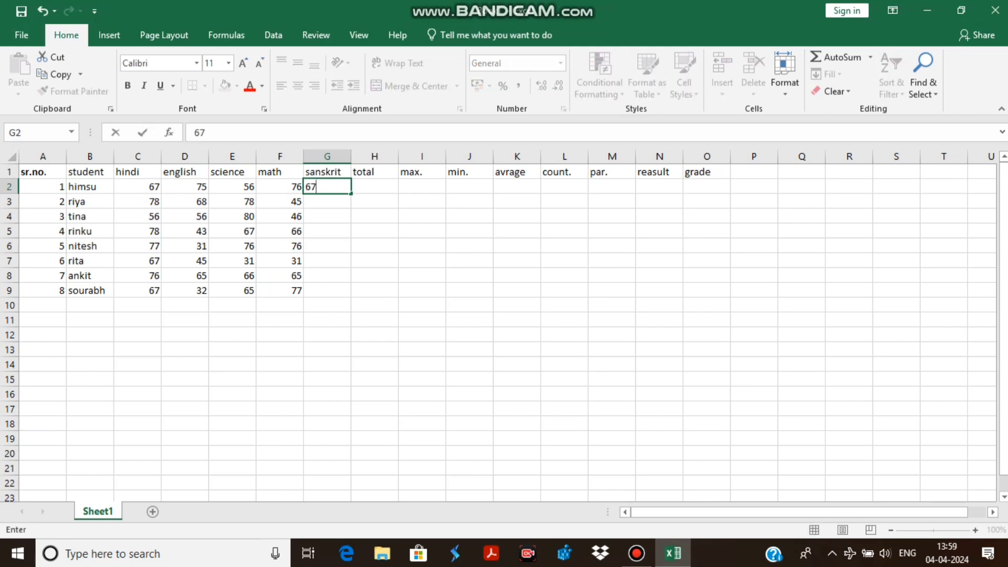
pyautogui.press('Return')
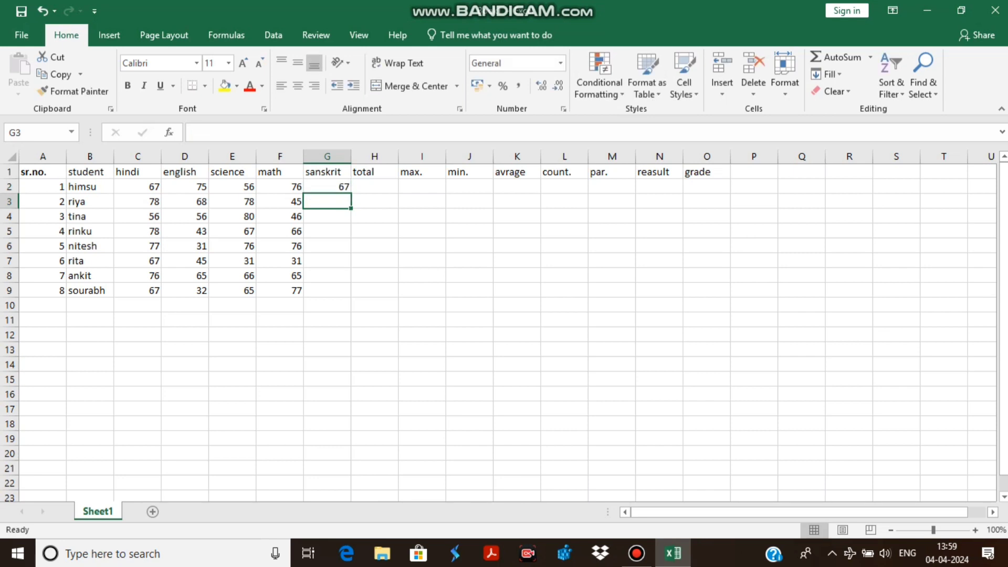
pyautogui.write('56')
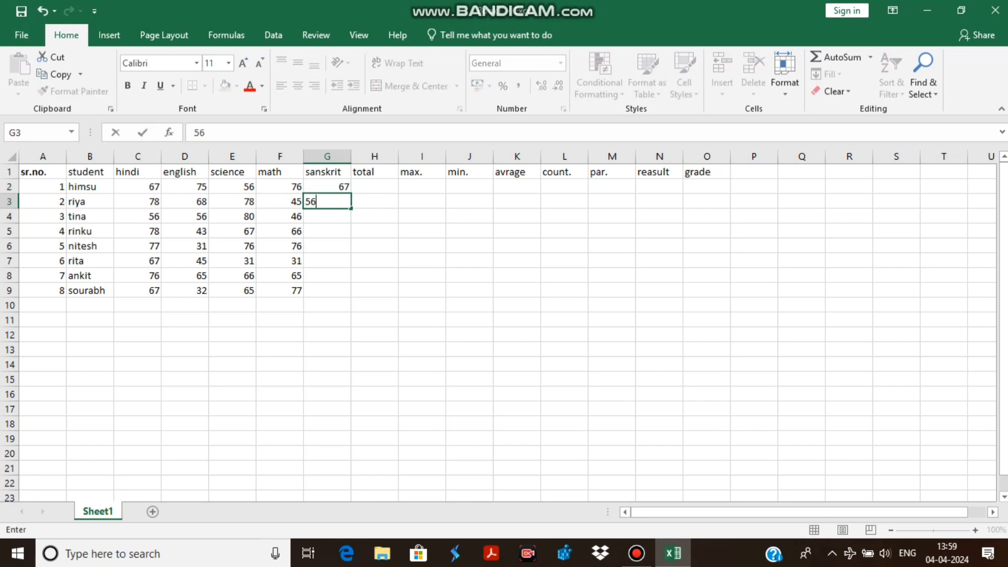
pyautogui.press('Return')
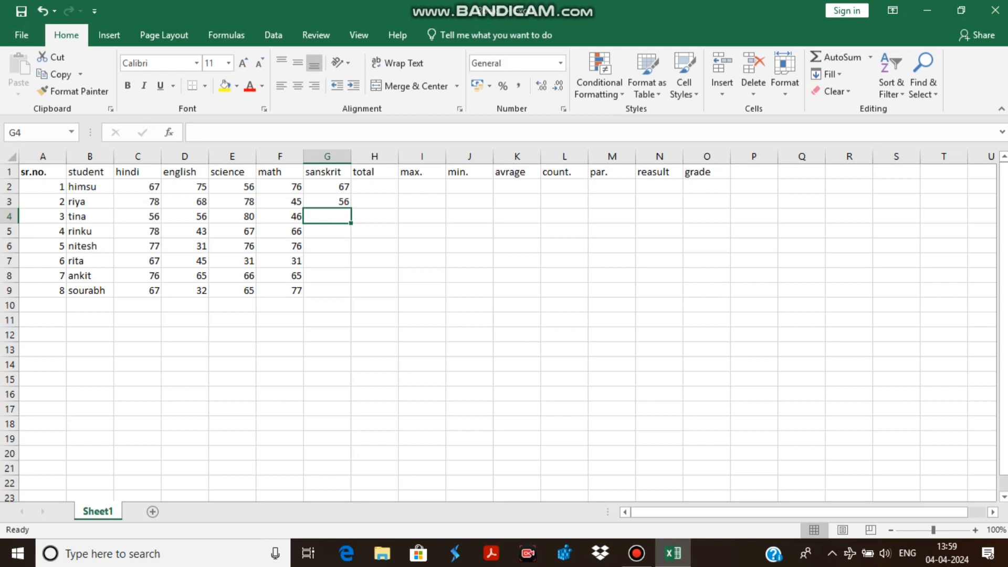
pyautogui.write('3')
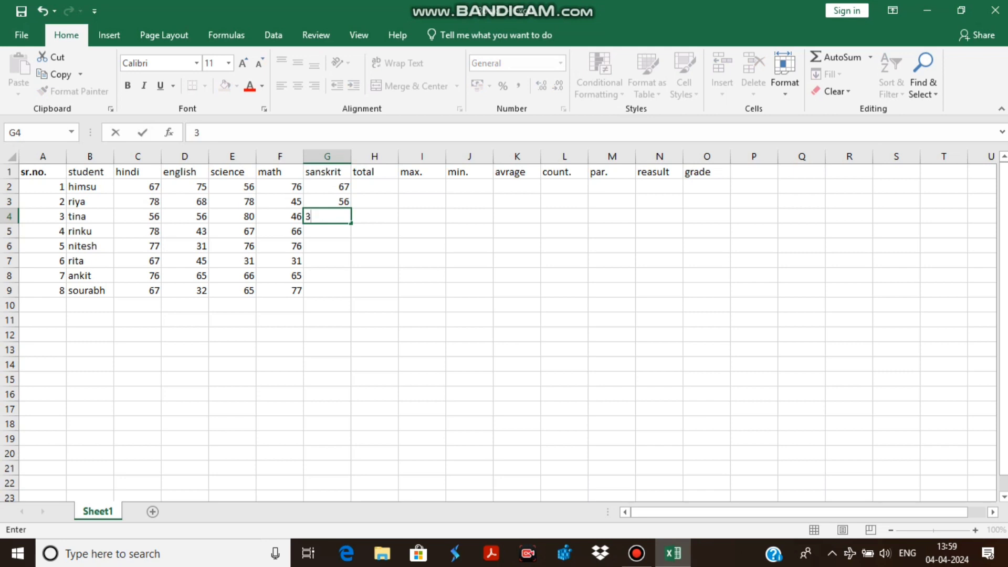
pyautogui.press('BackSpace')
pyautogui.write('76')
pyautogui.press('Return')
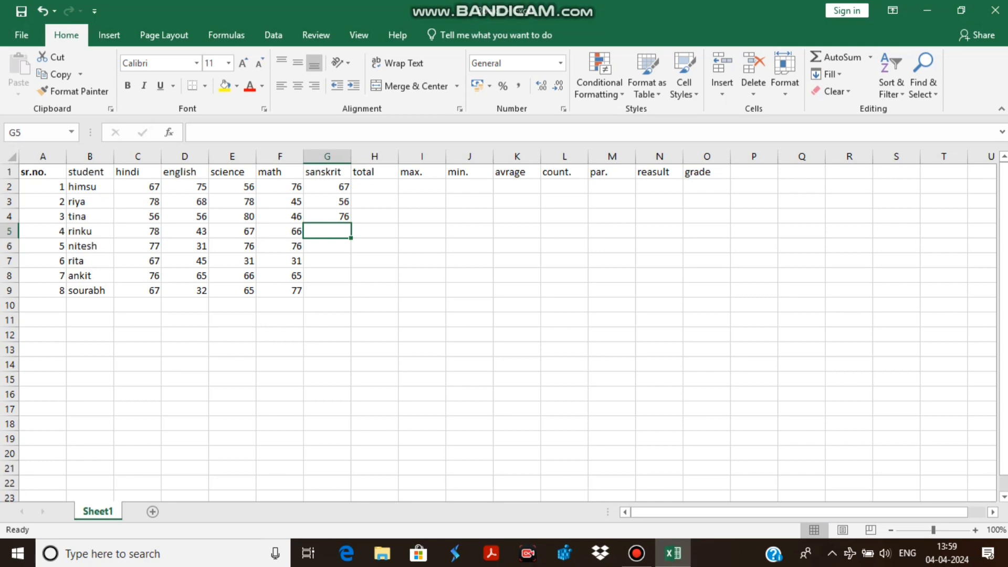
pyautogui.write('66')
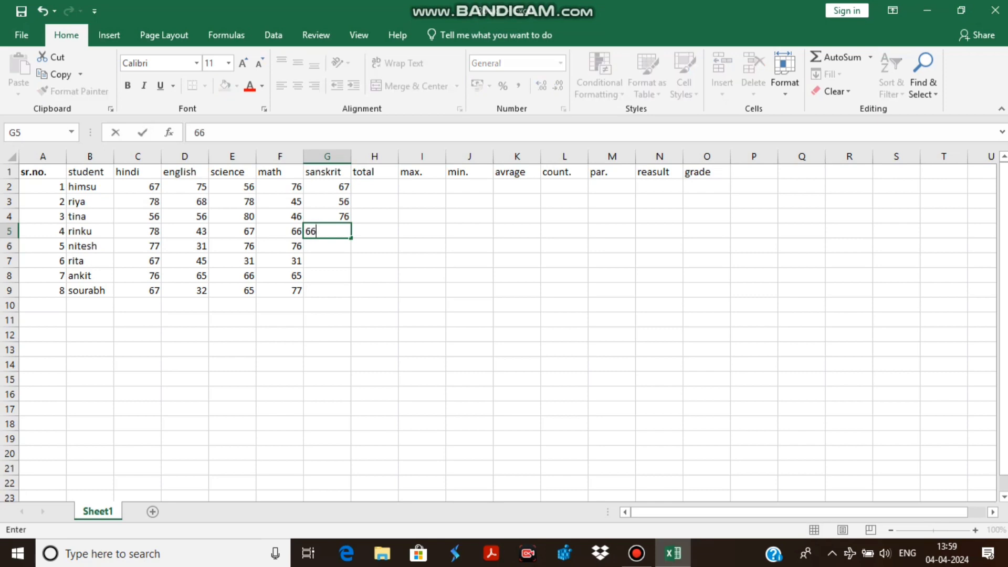
pyautogui.press('Return')
# Step: Enter the sanskrit marks 67, 56, 45 and 54 for the last four students in cells G6 to G9
pyautogui.write('67')
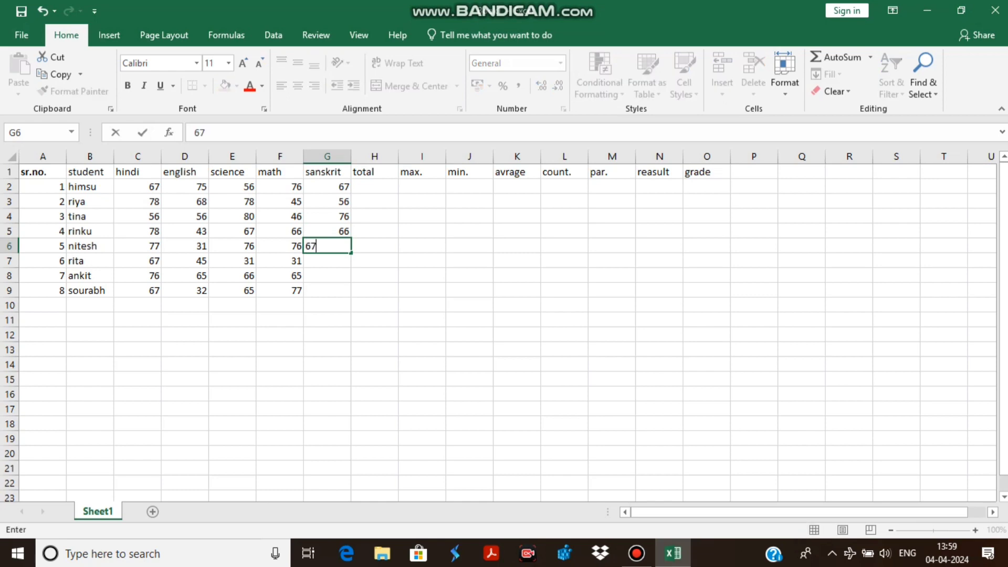
pyautogui.press('Return')
pyautogui.write('88')
pyautogui.press('BackSpace')
pyautogui.press('BackSpace')
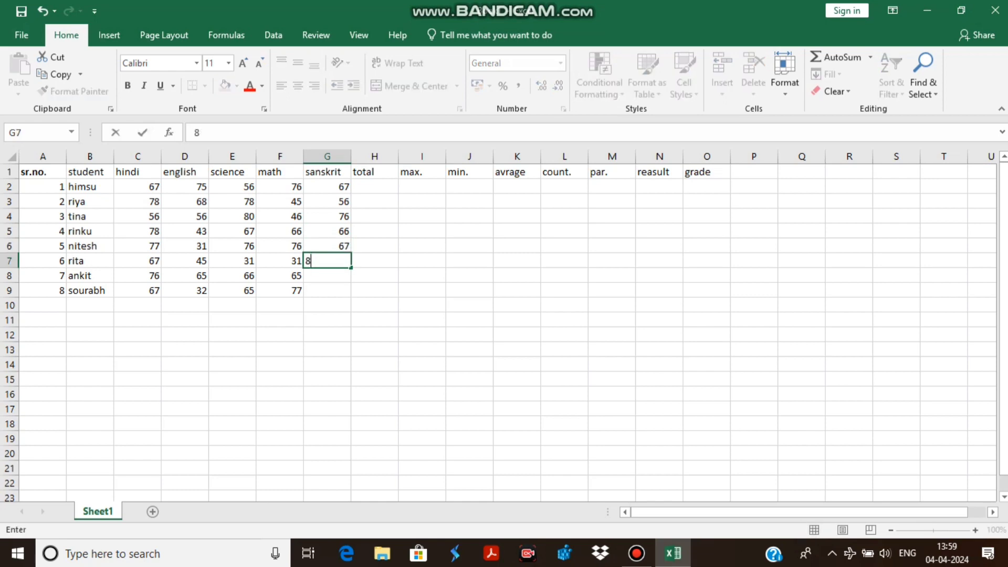
pyautogui.write('56')
pyautogui.press('Return')
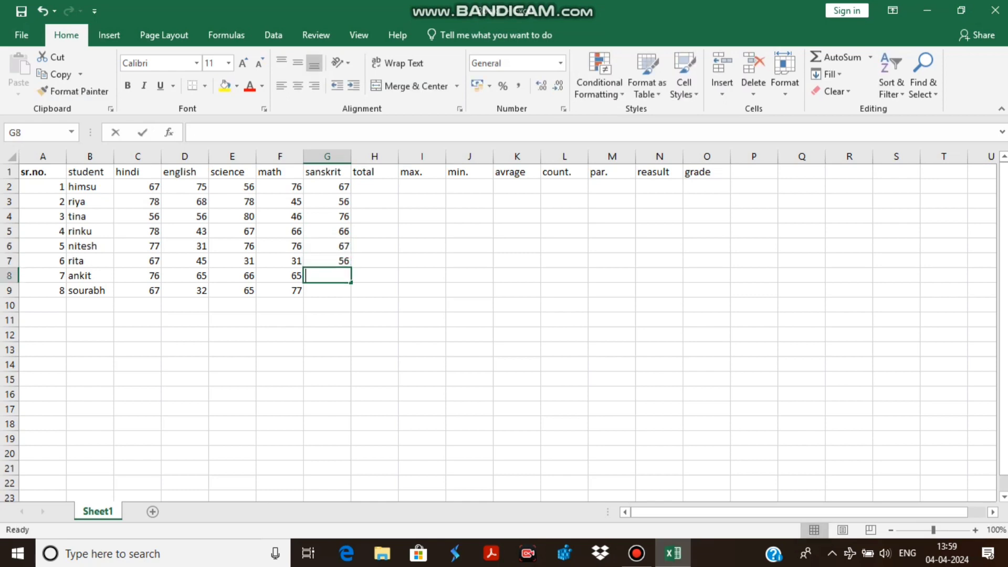
pyautogui.write('45')
pyautogui.press('Return')
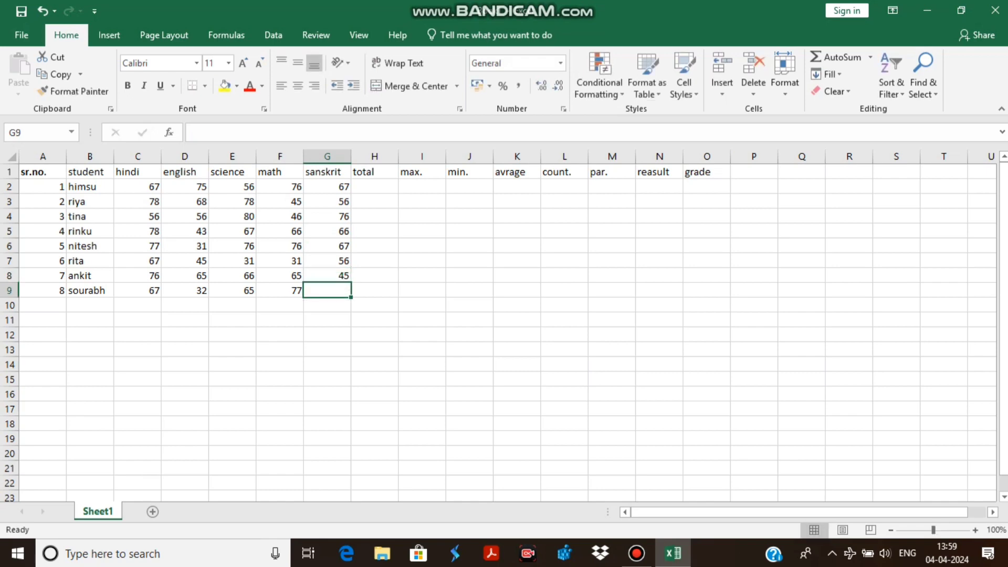
pyautogui.write('54')
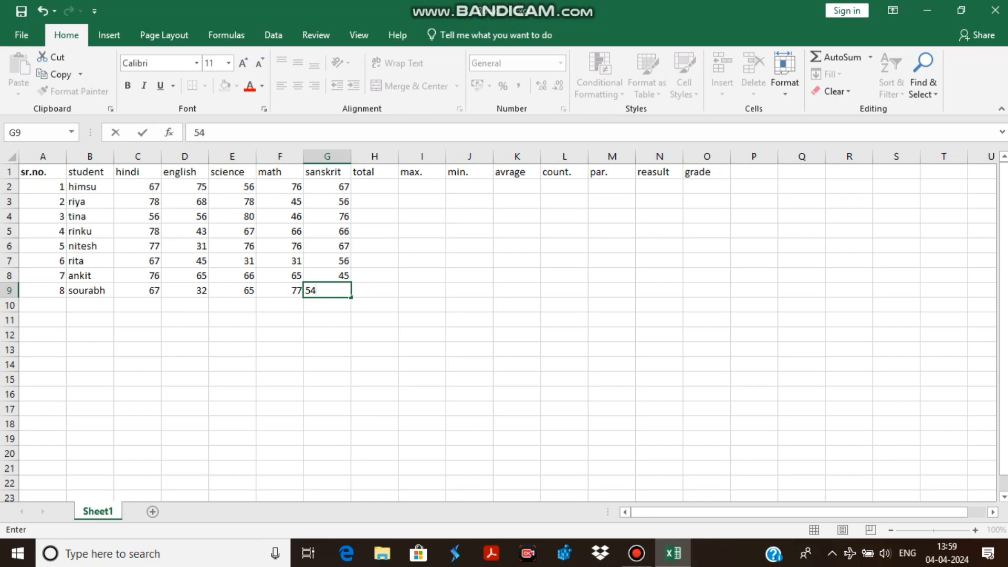
pyautogui.press('Return')
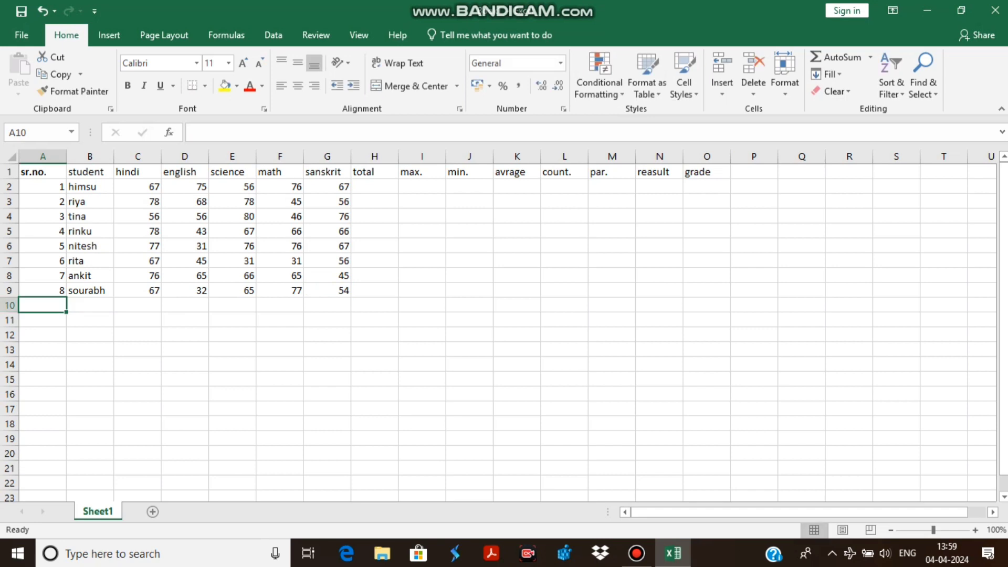
pyautogui.moveTo(42, 187); pyautogui.dragTo(336, 290)
pyautogui.click(280, 335)
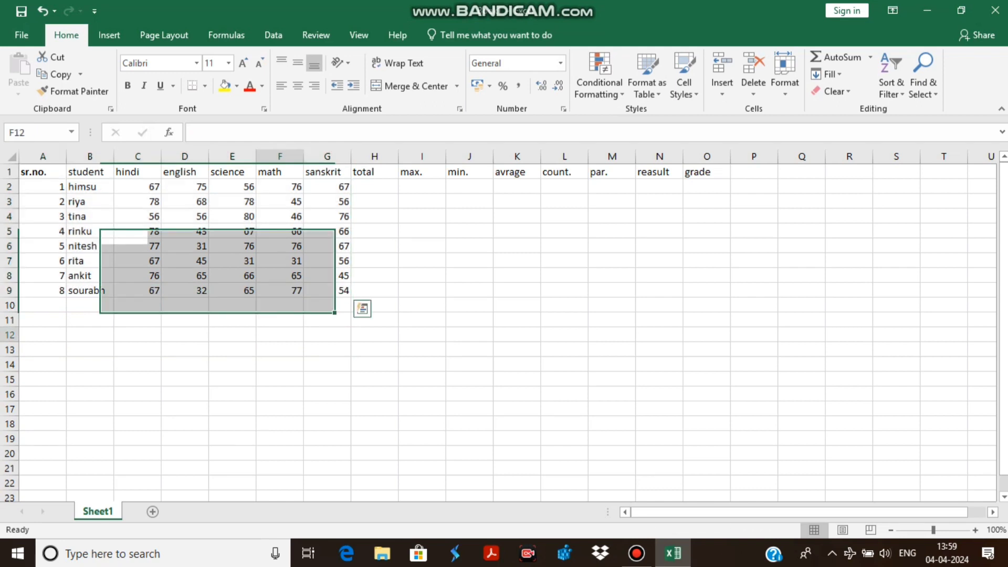
pyautogui.moveTo(374, 186); pyautogui.dragTo(612, 306)
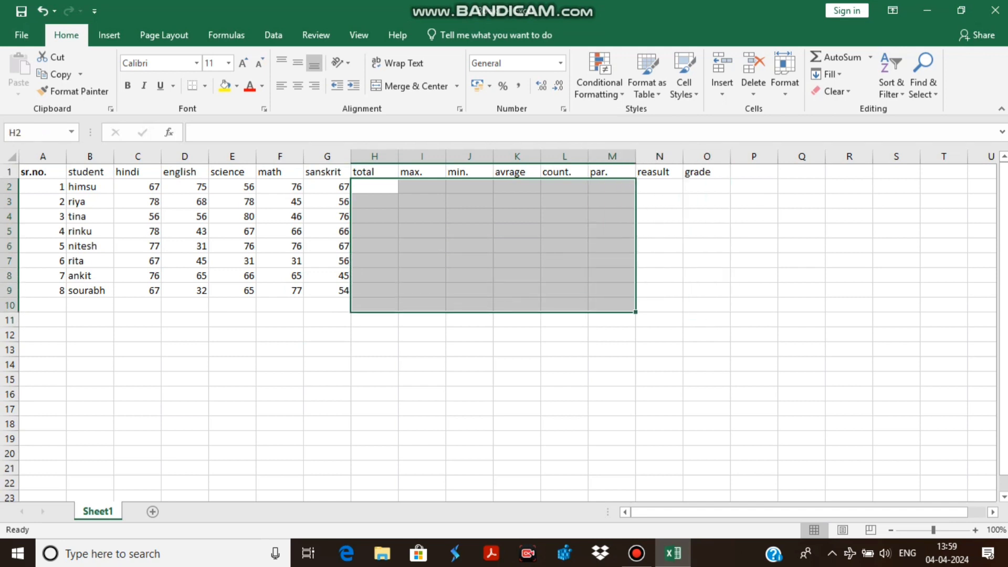
pyautogui.moveTo(659, 186); pyautogui.dragTo(706, 319)
pyautogui.click(374, 187)
pyautogui.moveTo(375, 187); pyautogui.dragTo(659, 290)
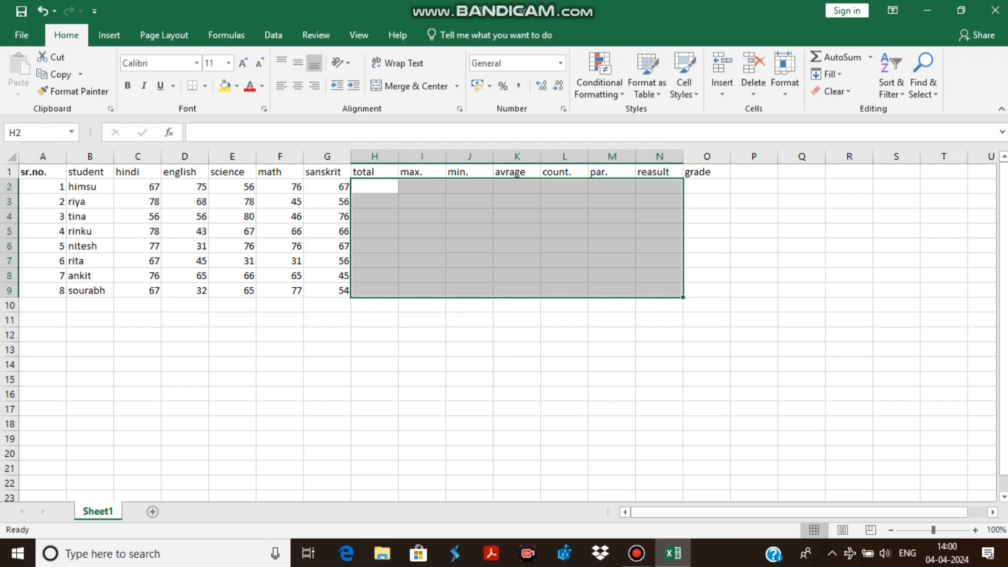
# Step: Center the serial numbers horizontally in cells A2 to A9
pyautogui.moveTo(42, 187); pyautogui.dragTo(42, 290)
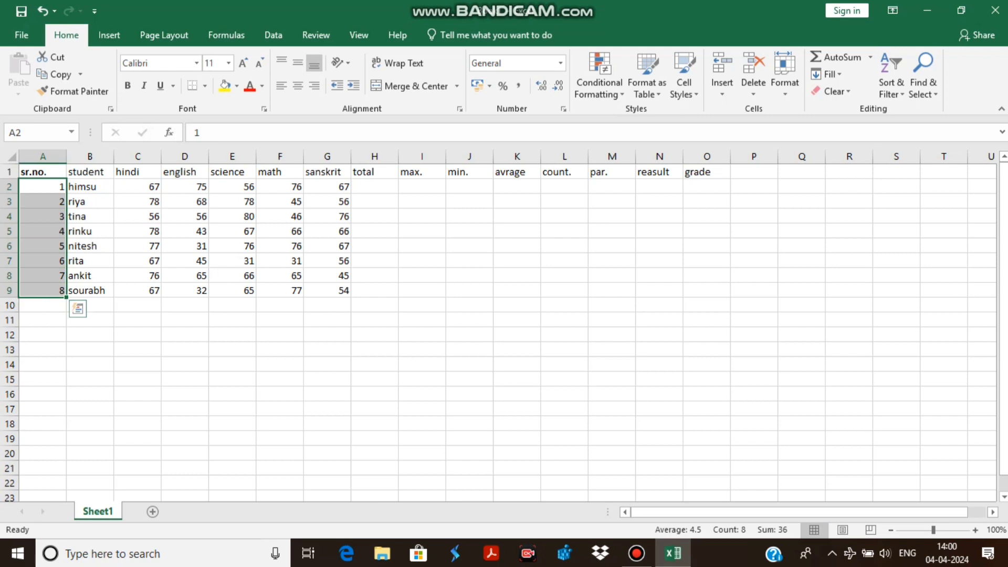
pyautogui.moveTo(77, 309)
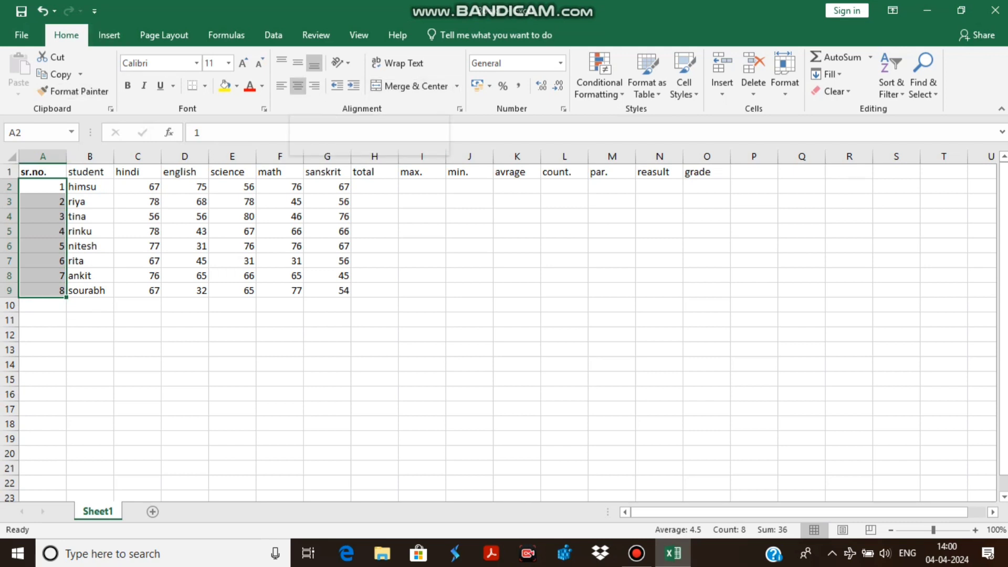
pyautogui.click(298, 85)
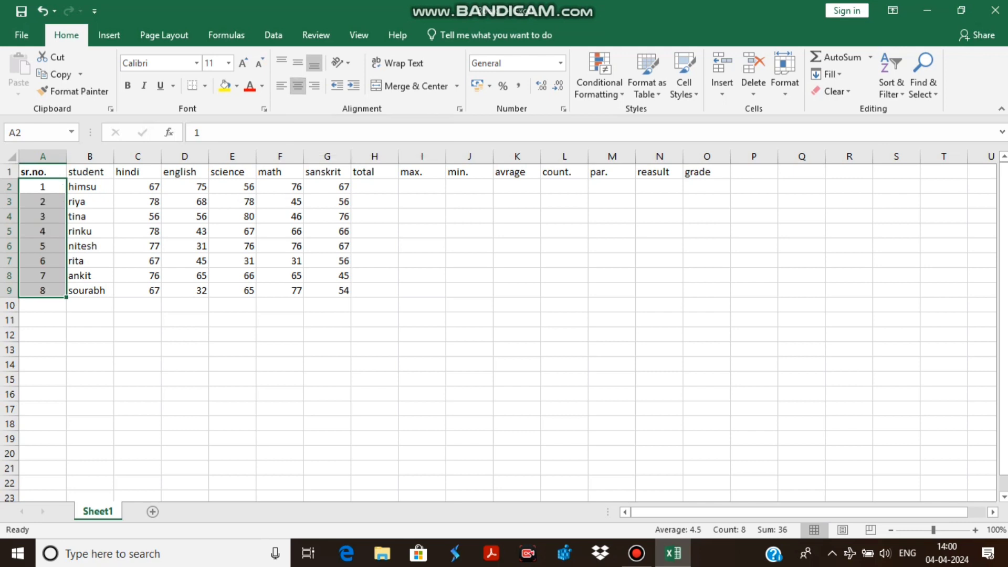
pyautogui.click(43, 349)
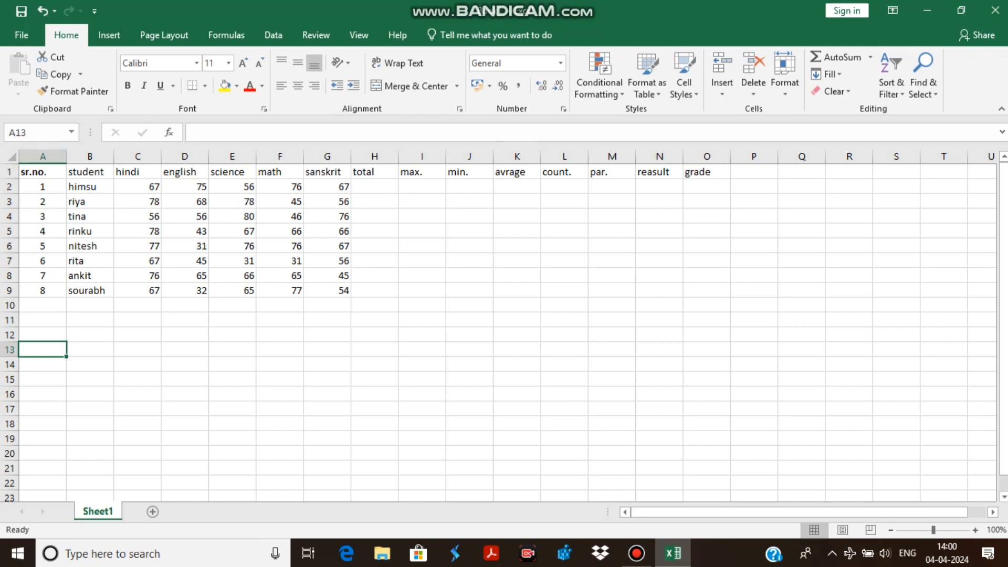
pyautogui.click(659, 186)
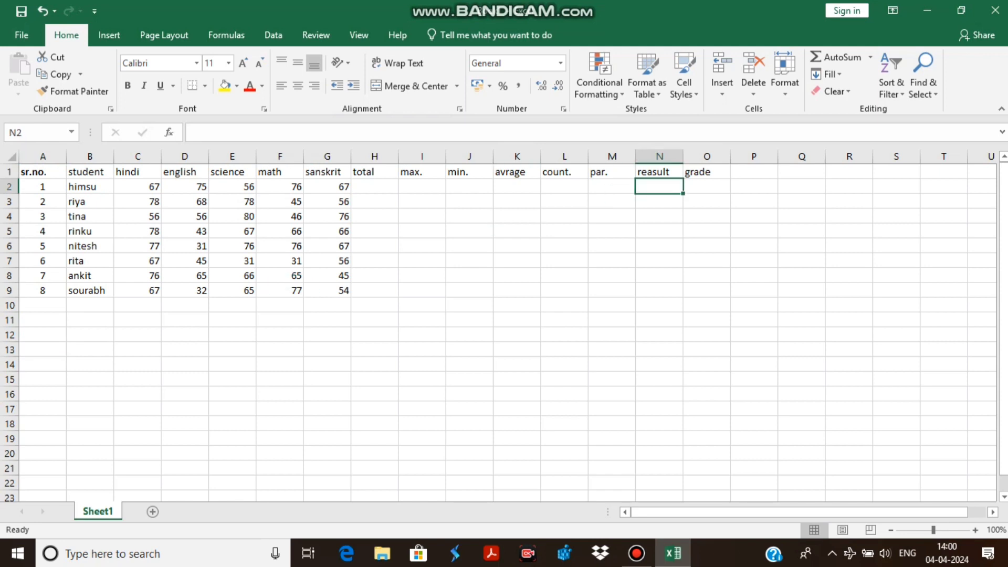
pyautogui.click(707, 186)
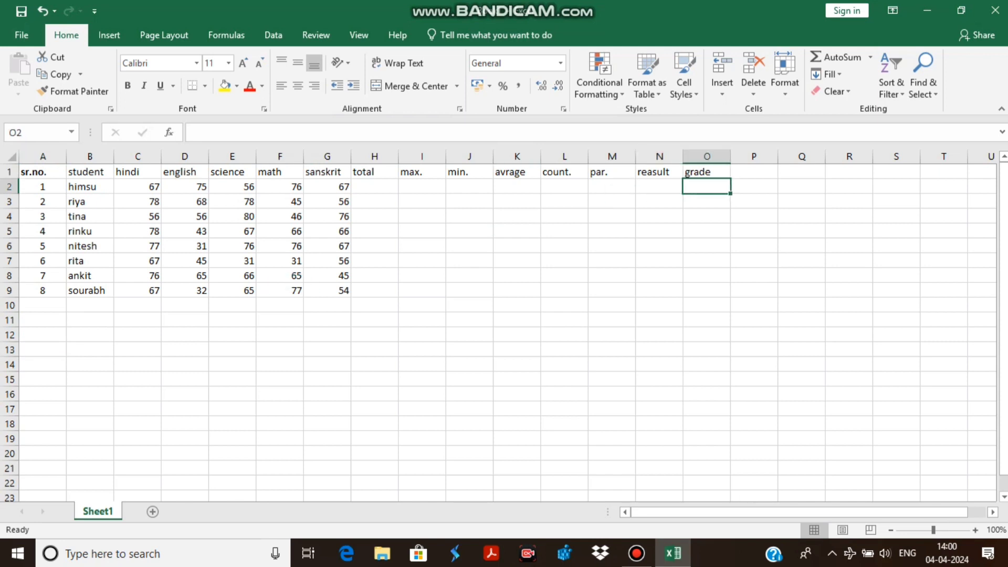
pyautogui.moveTo(659, 187); pyautogui.dragTo(707, 290)
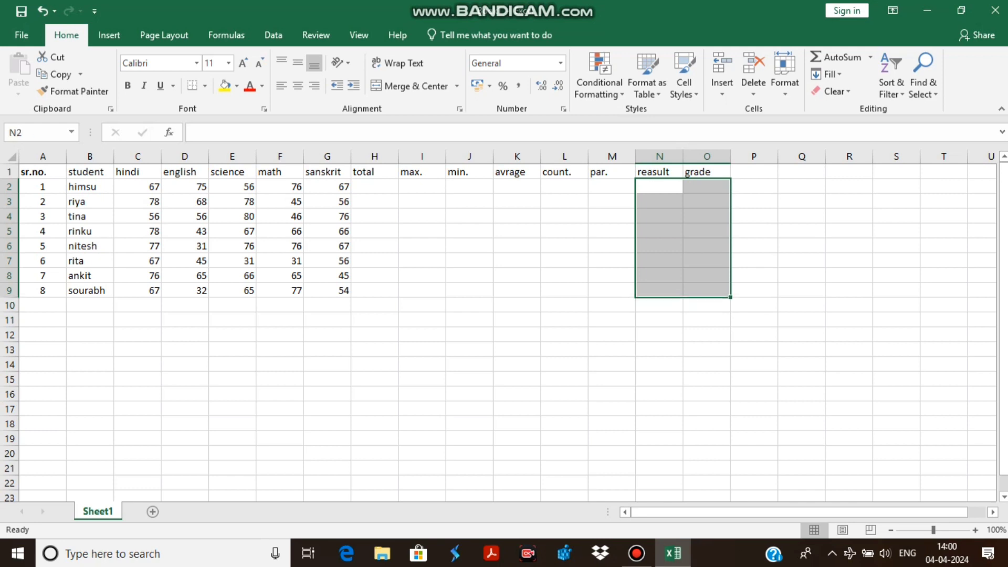
pyautogui.click(659, 187)
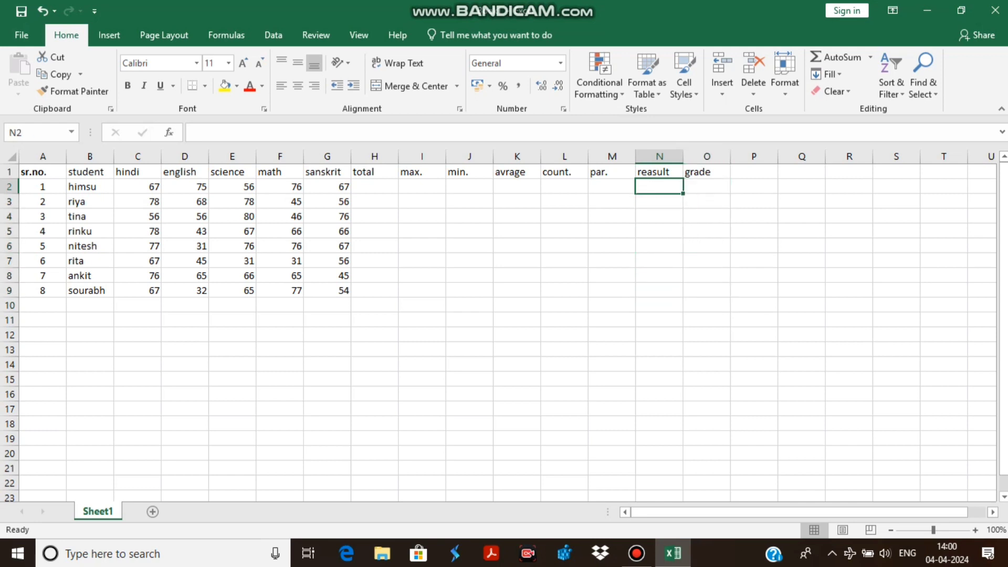
pyautogui.moveTo(659, 186); pyautogui.dragTo(707, 305)
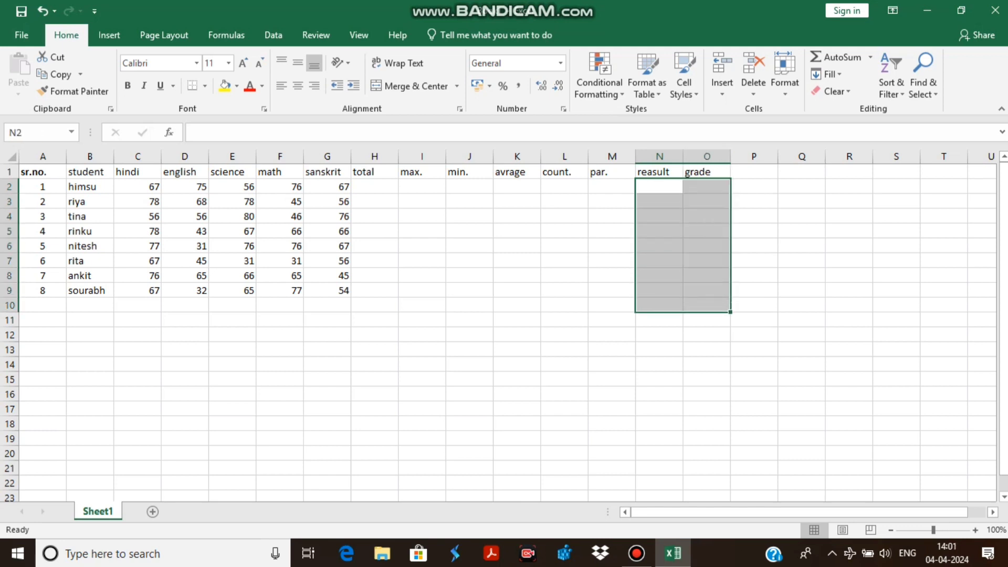